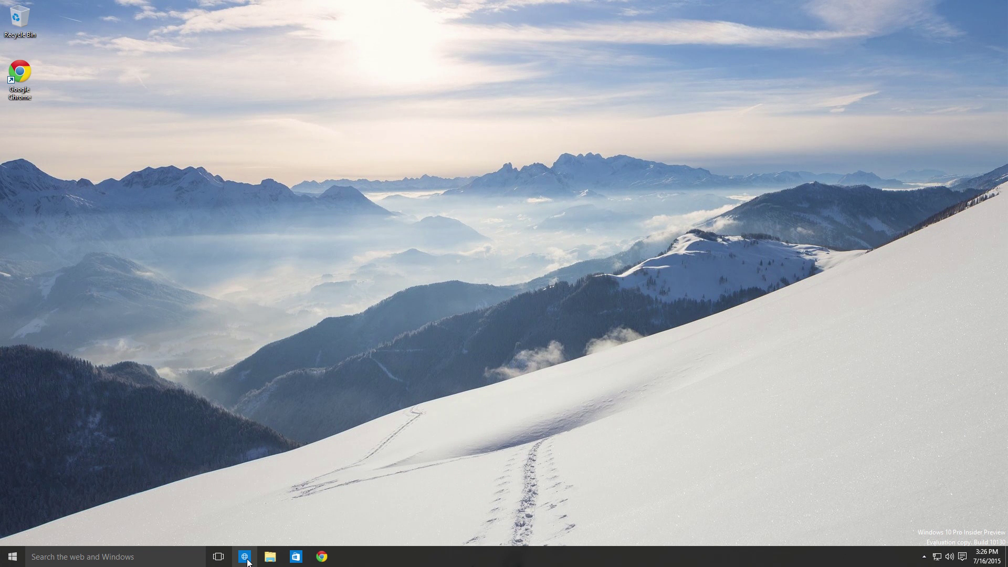
Open the Microsoft Edge browser and go to openelec.tv.
left_click(245, 558)
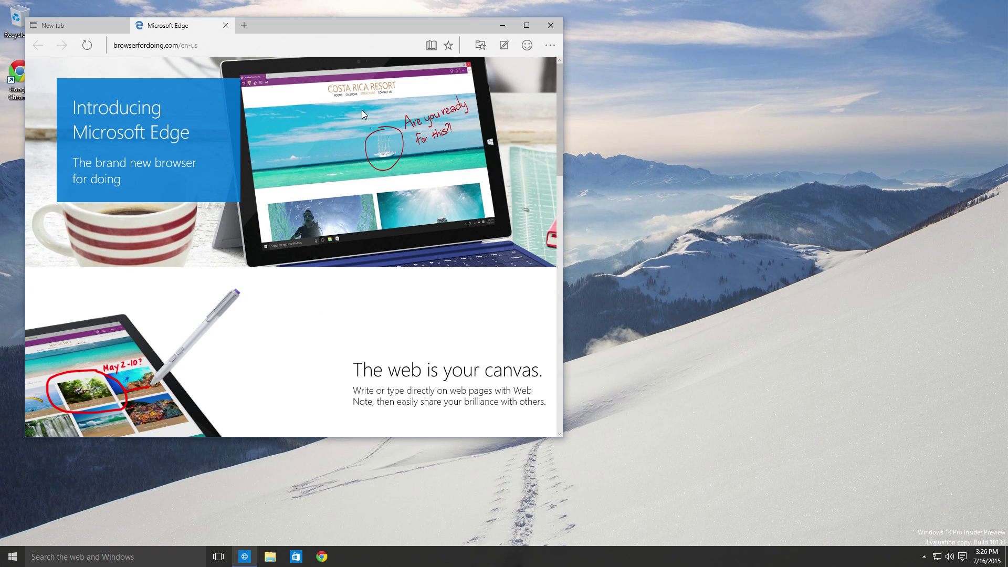
left_click(246, 45)
type("openelec.")
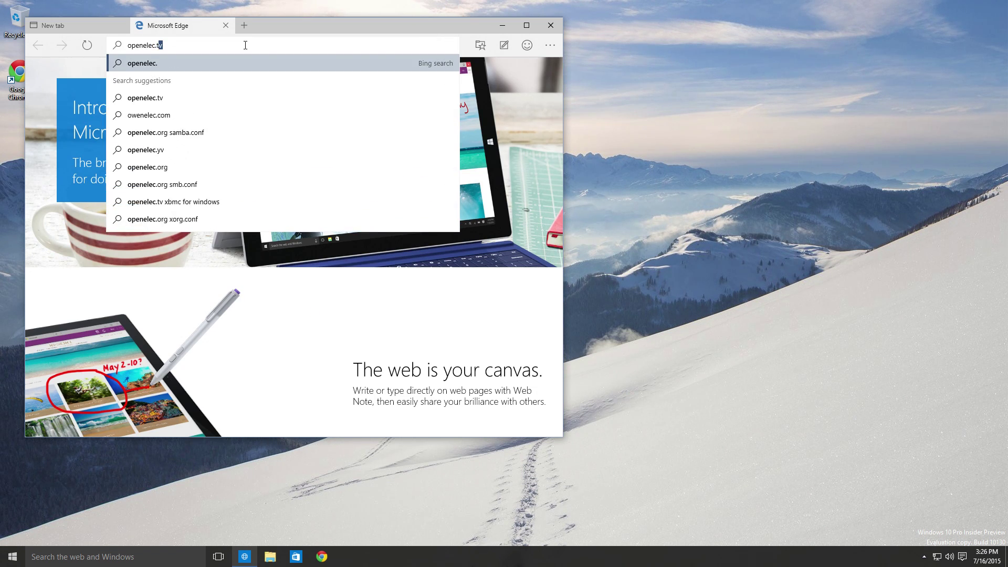
key("Return")
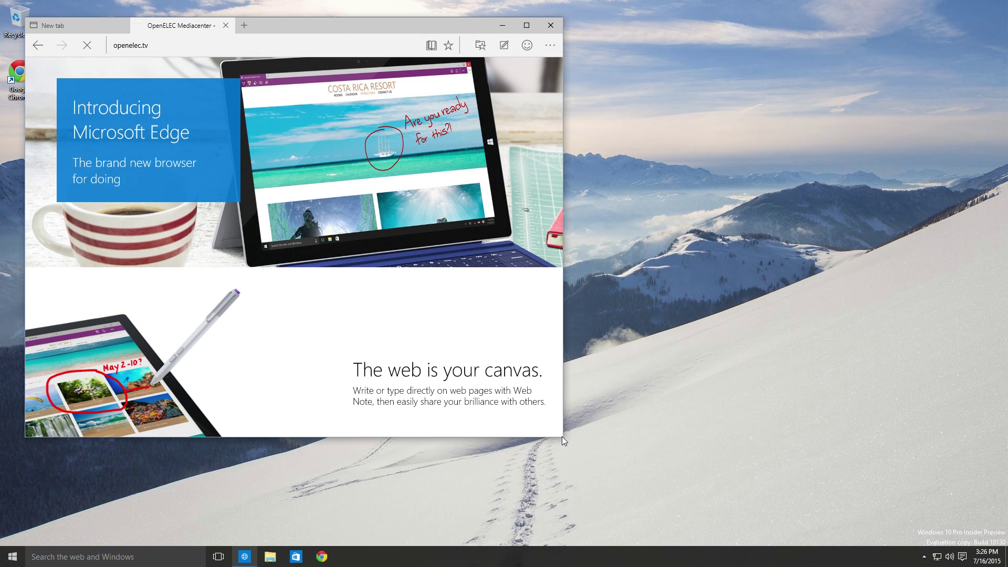
Download the 64-bit [Beta] OpenELEC 5.95.3 (x86_64) Diskimage from the site's Generic Builds.
scroll(446, 219, "down", 1)
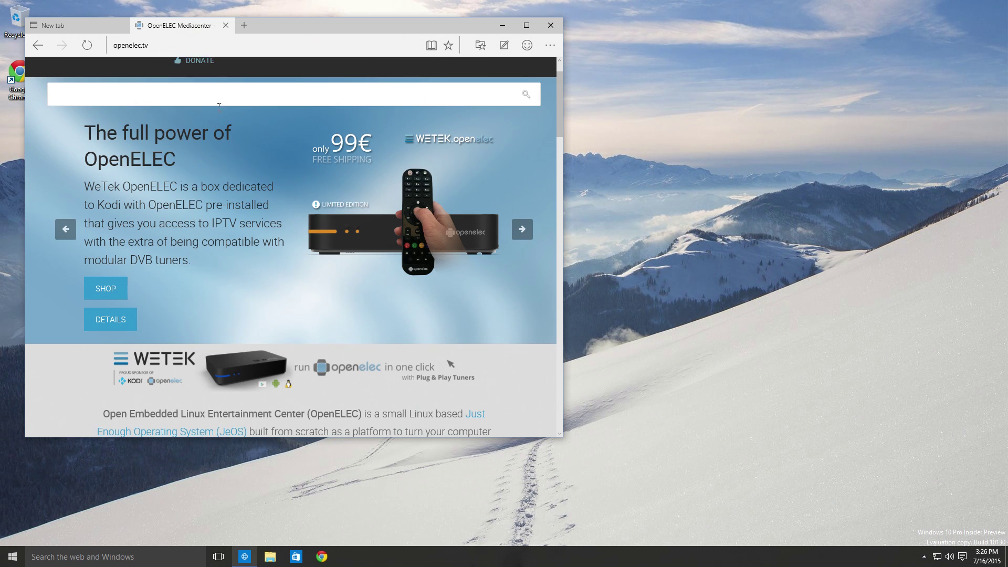
scroll(219, 106, "up", 1)
left_click(294, 76)
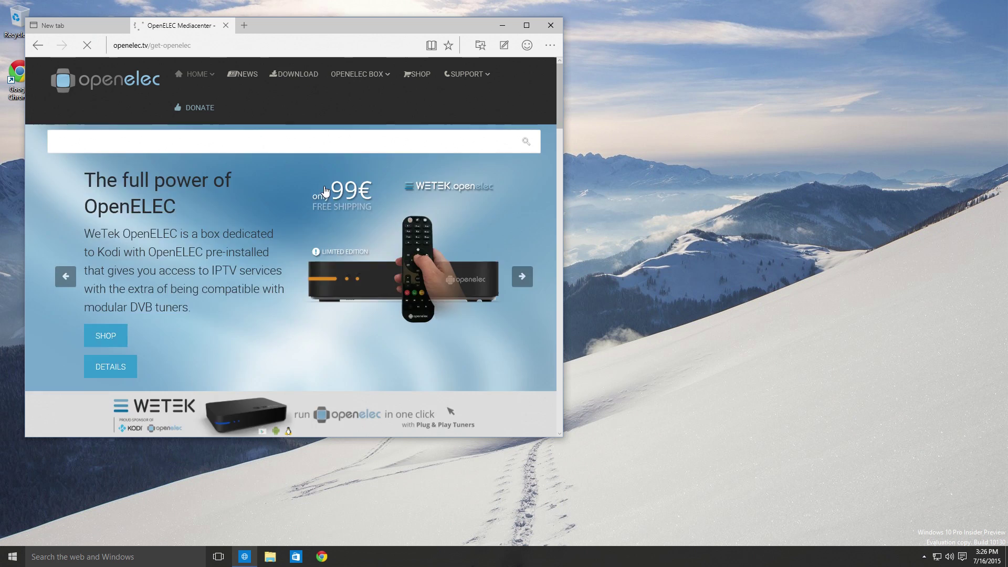
scroll(260, 302, "down", 5)
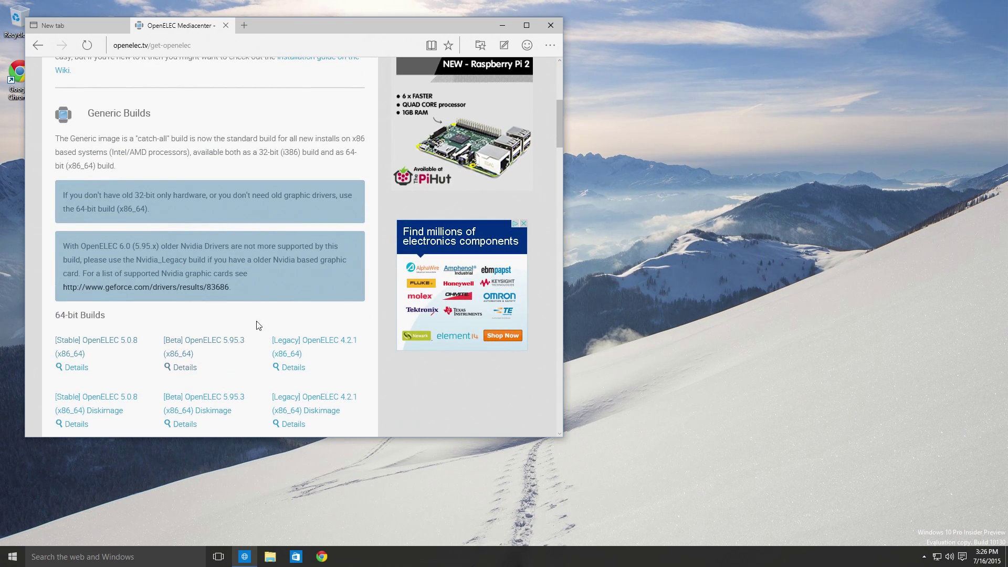
left_click(210, 411)
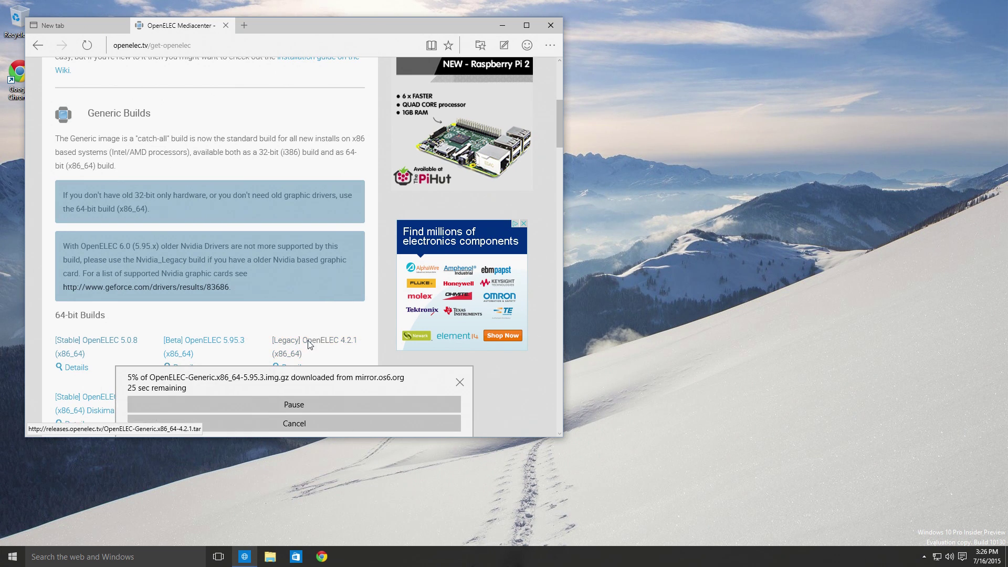
scroll(338, 307, "up", 4)
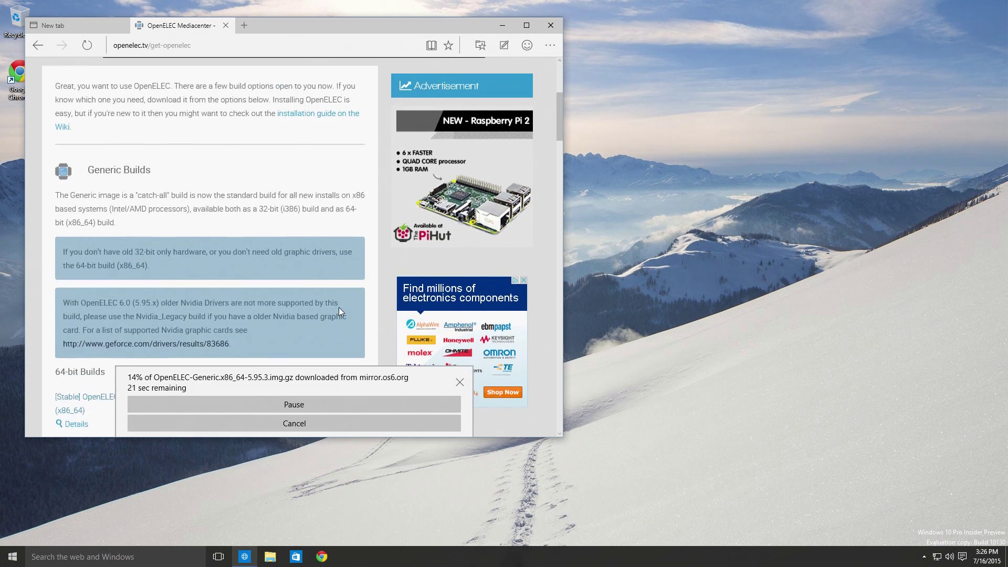
Open 7-zip.org in a new tab and download the 64-bit x64 installer of 7-Zip 15.05 beta.
left_click(244, 25)
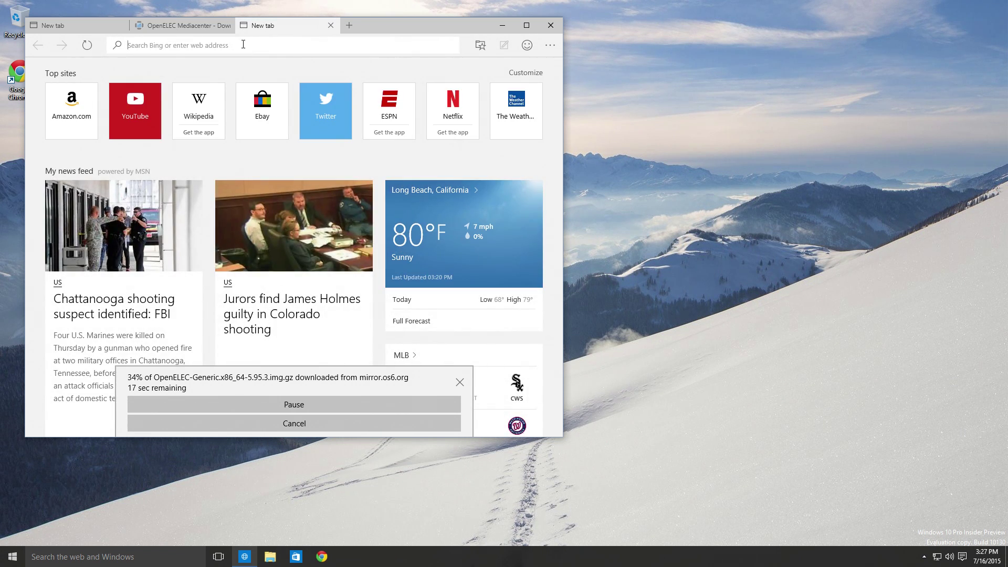
type("7-")
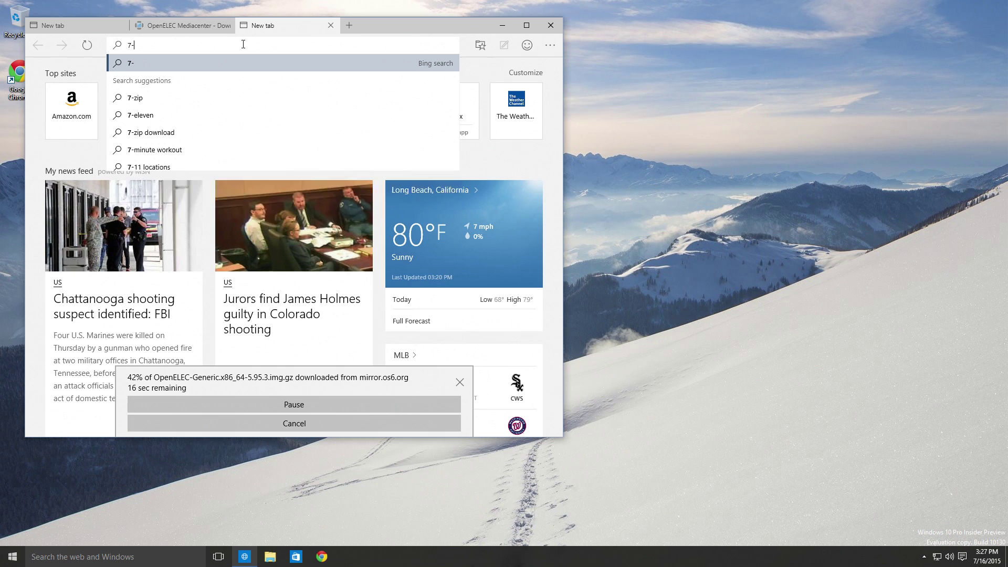
type("zip.org")
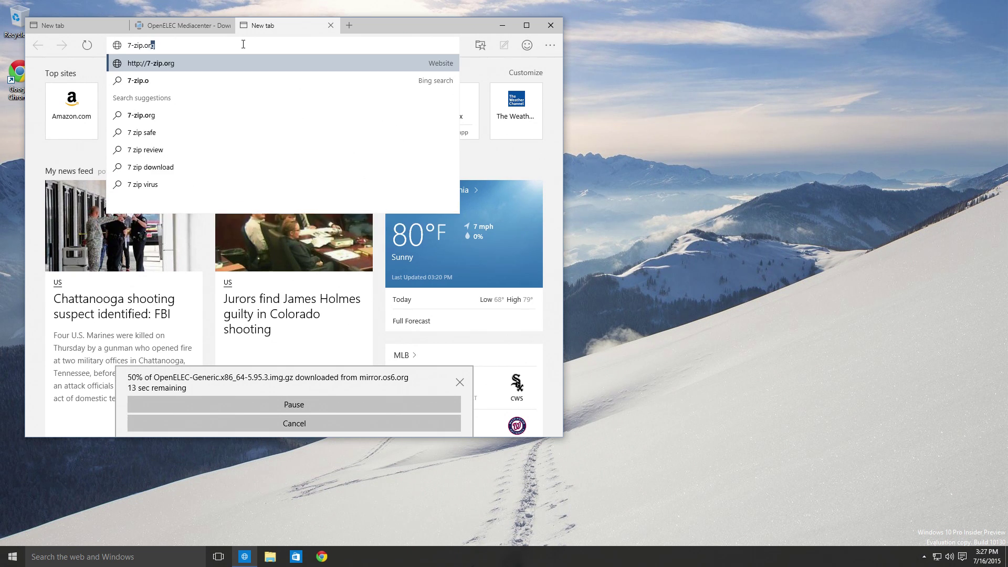
key("Return")
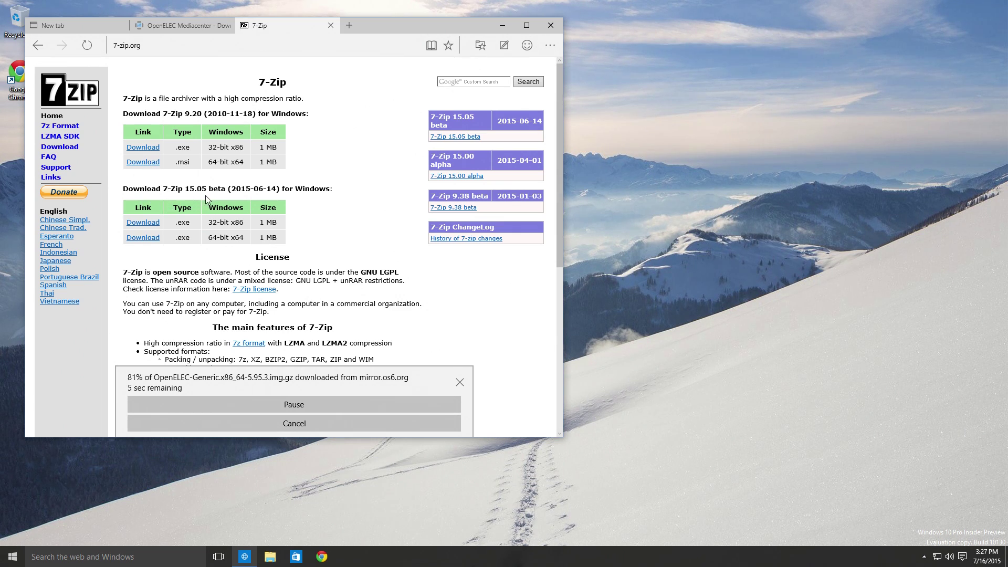
left_click(144, 238)
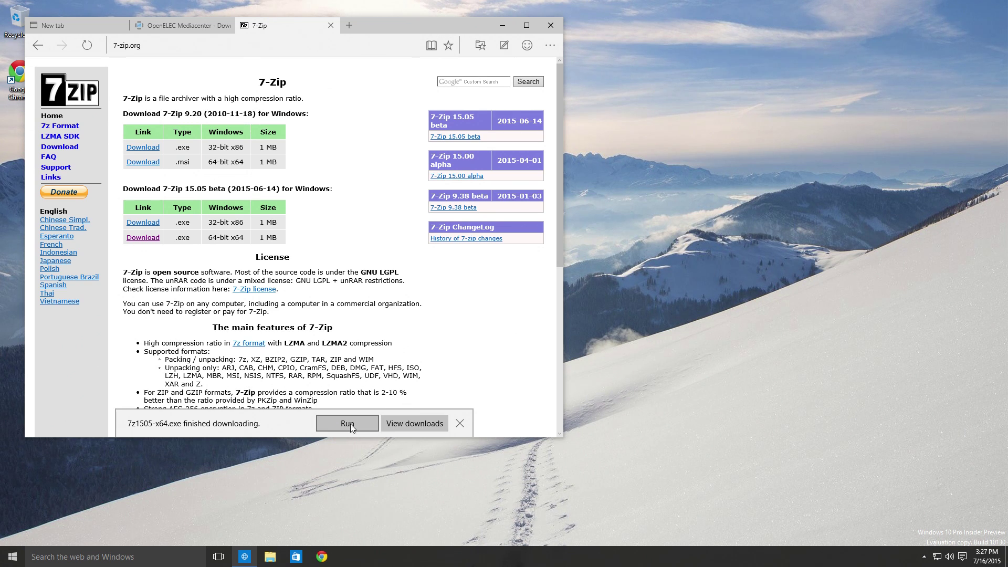
Run the 7z1505-x64.exe installer, allow it to make changes, and install 7-Zip into the default destination folder.
left_click(347, 423)
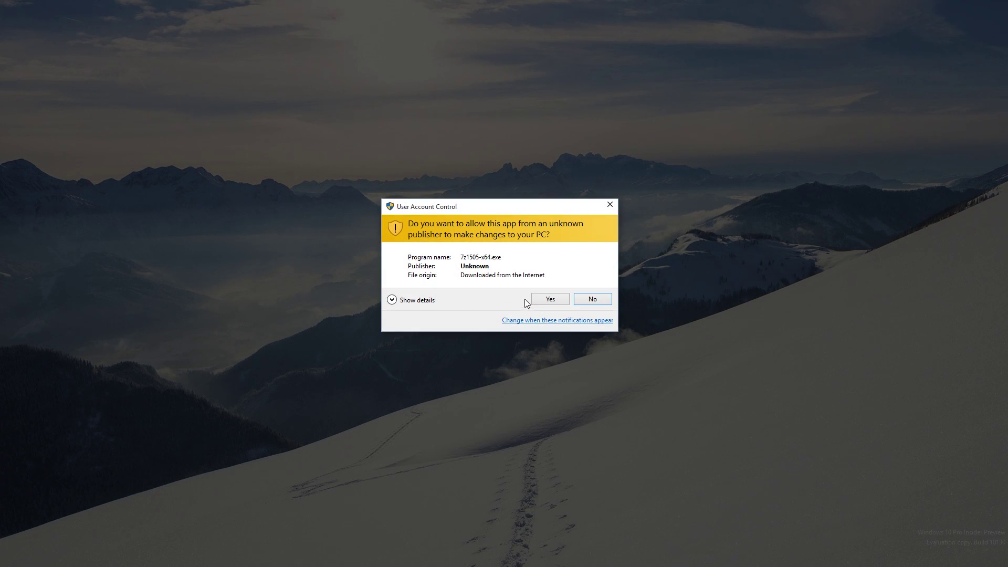
left_click(556, 300)
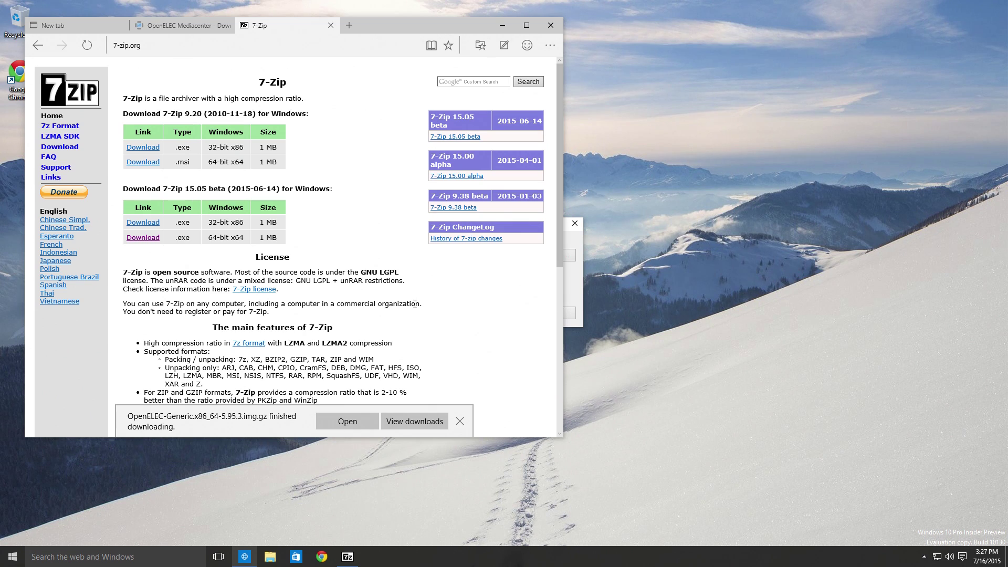
left_click(581, 293)
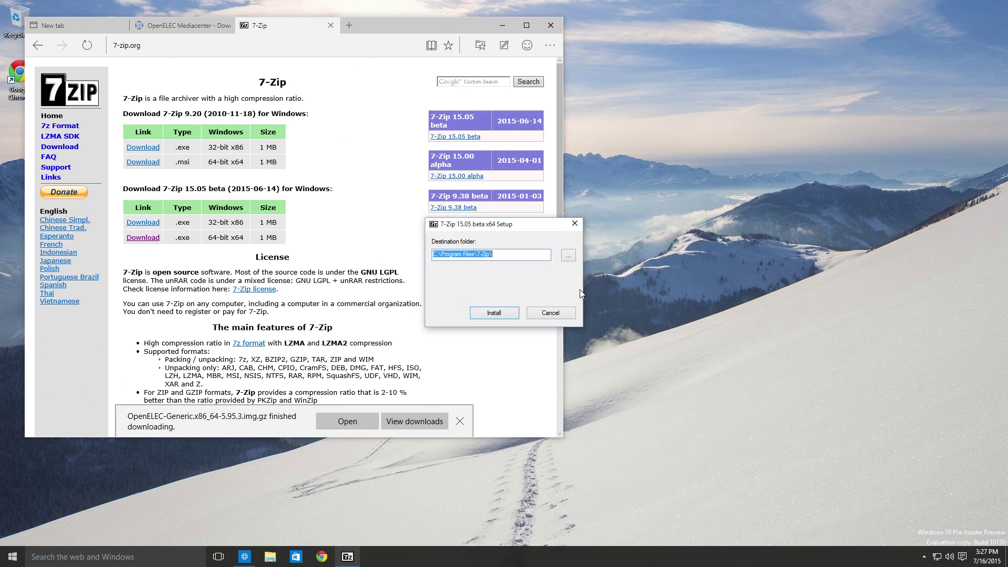
left_click_drag(528, 228, 595, 231)
left_click(568, 317)
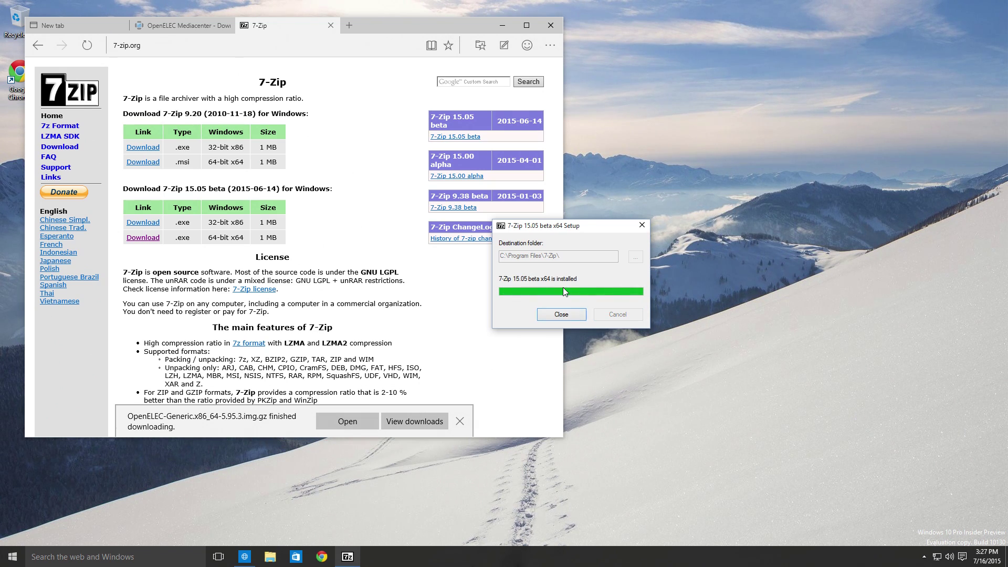
left_click(561, 314)
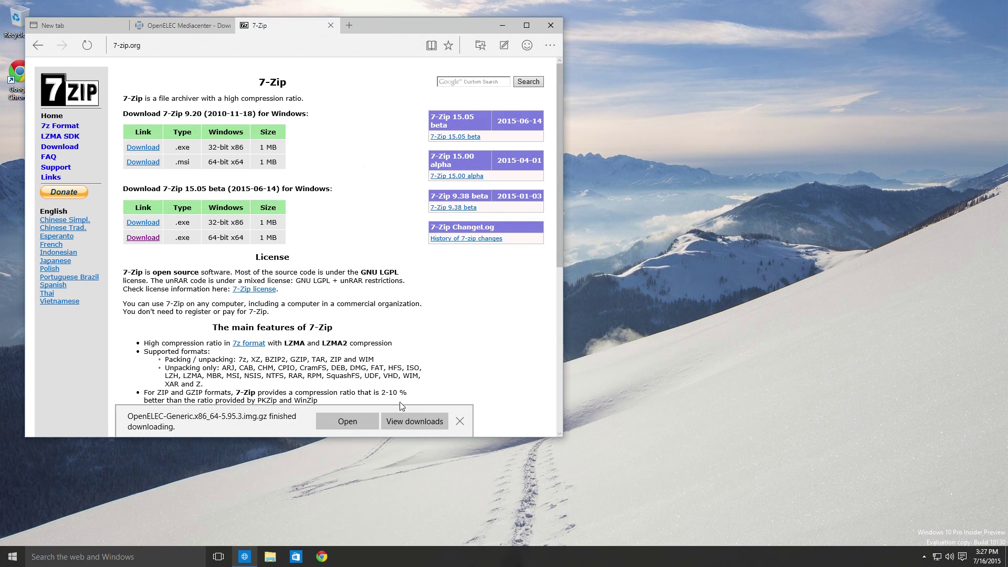
Go to sourceforge.net/projects/win32diskimager/files in the current tab.
left_click(290, 46)
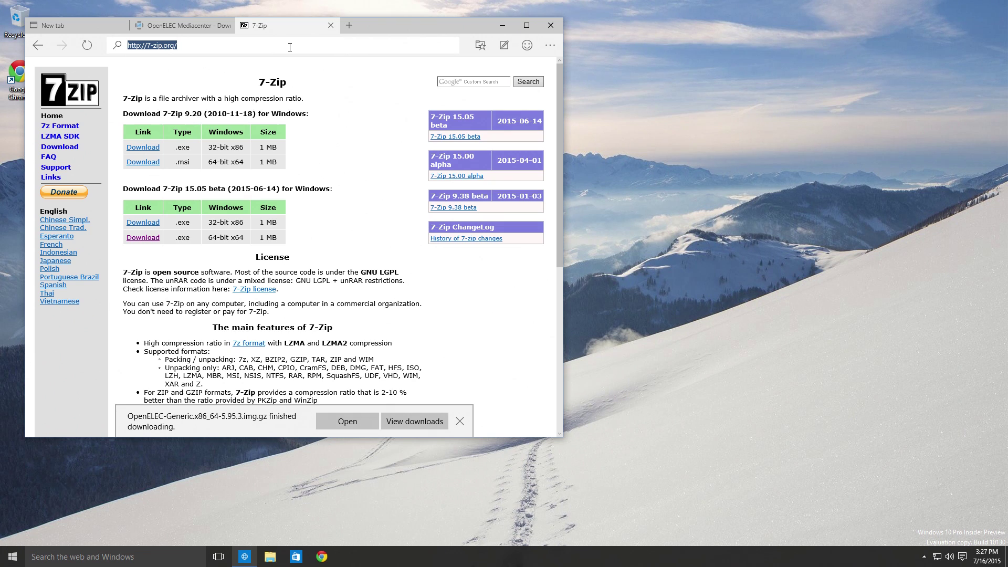
type("source")
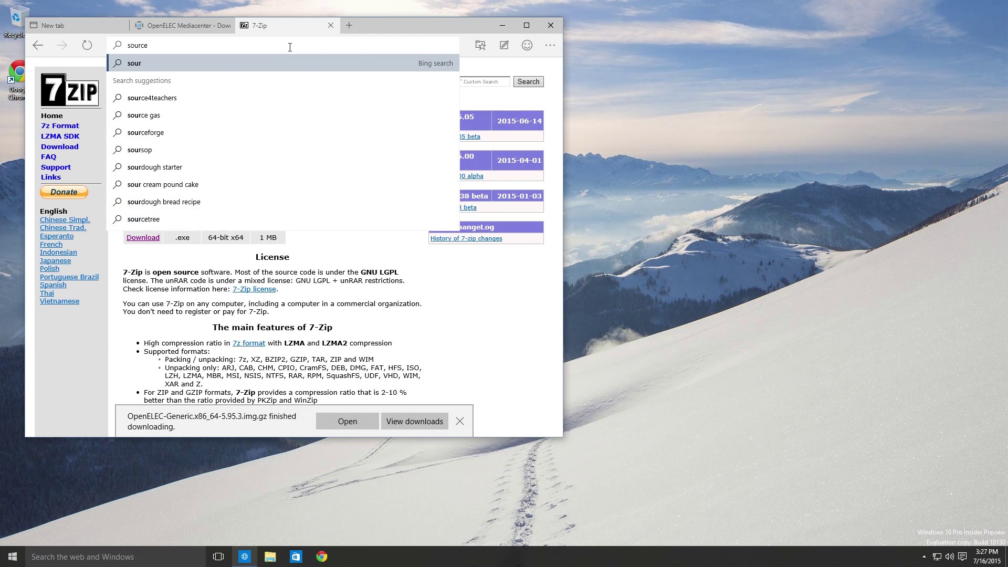
type("forge")
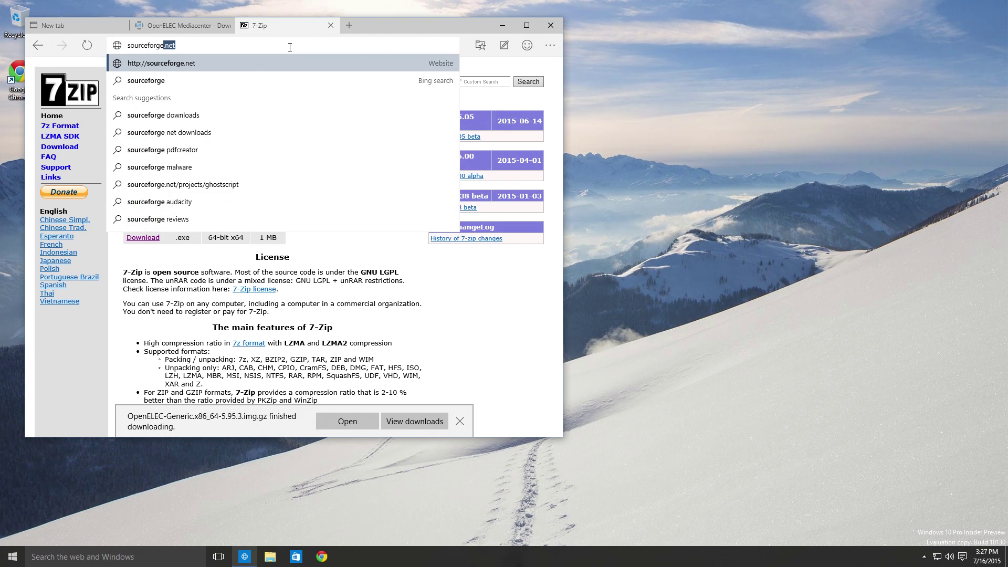
type(".net/pro")
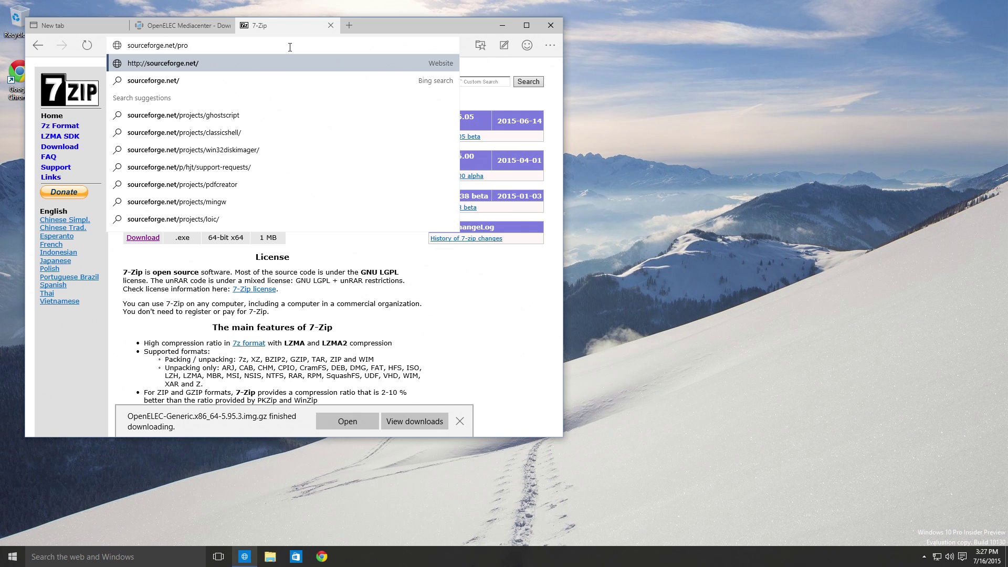
type("jects")
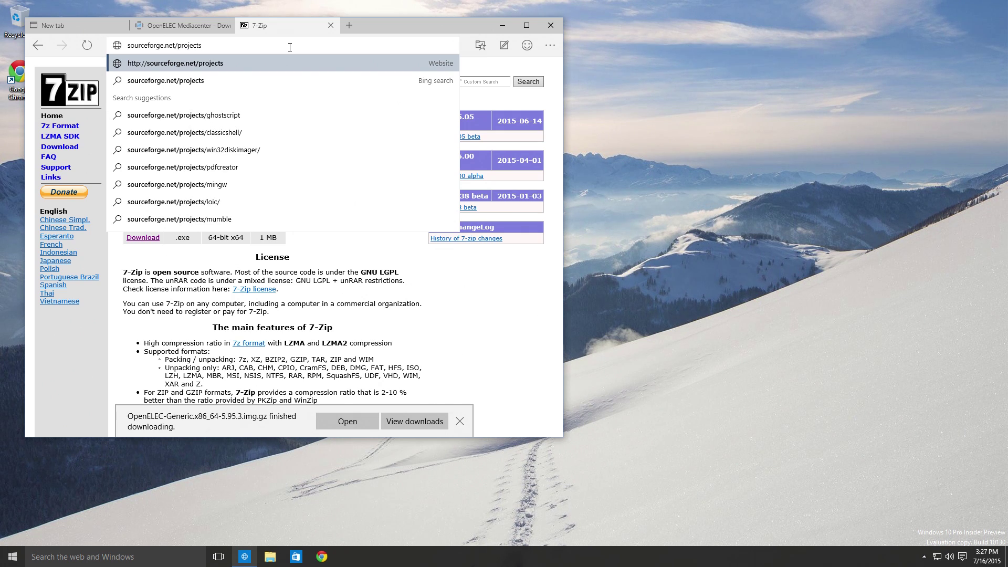
type("/win32diskim")
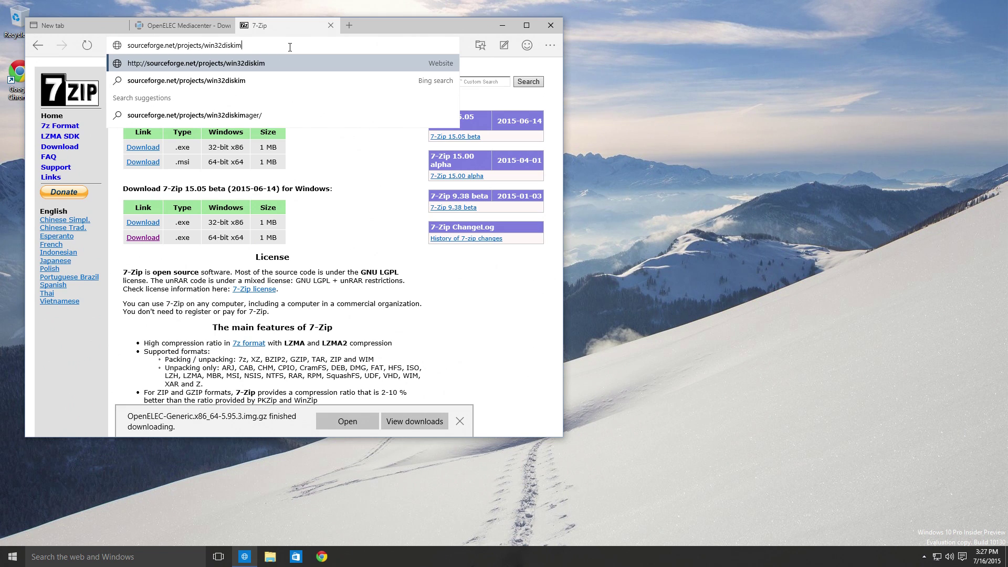
type("ager/files")
key("Return")
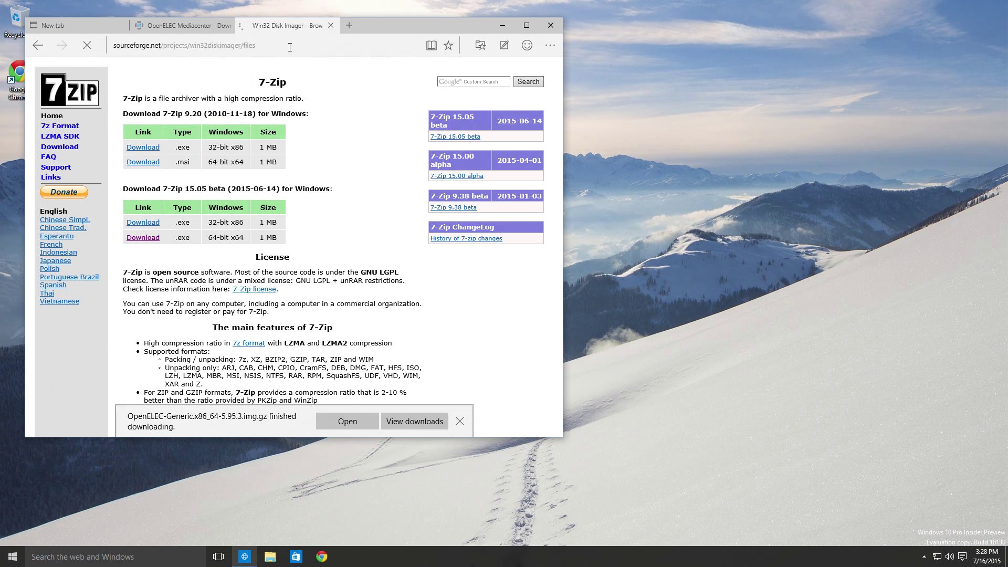
Download Win32DiskImager-0.9.5-install.exe from the project's files and check the list of past downloads.
left_click(301, 251)
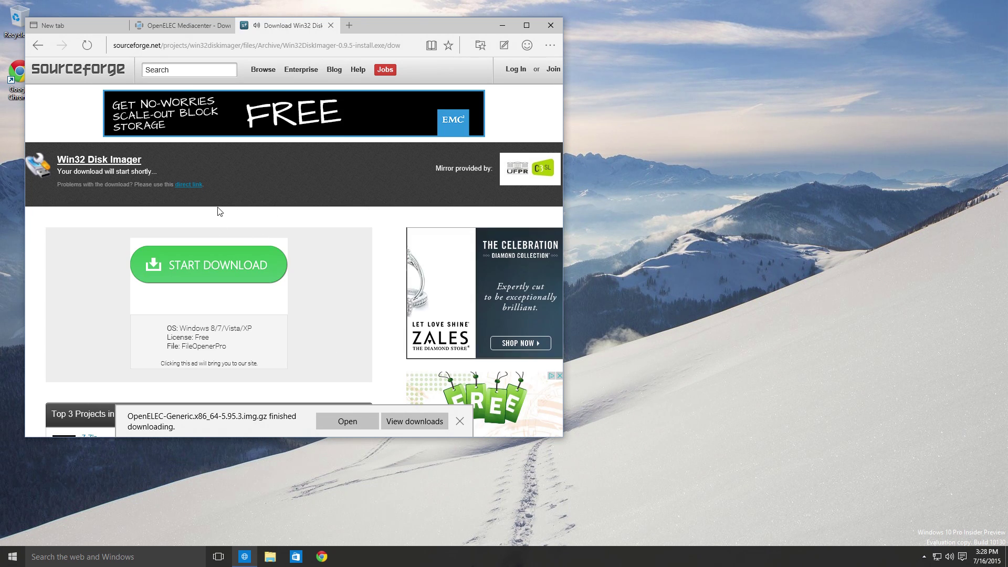
left_click(414, 421)
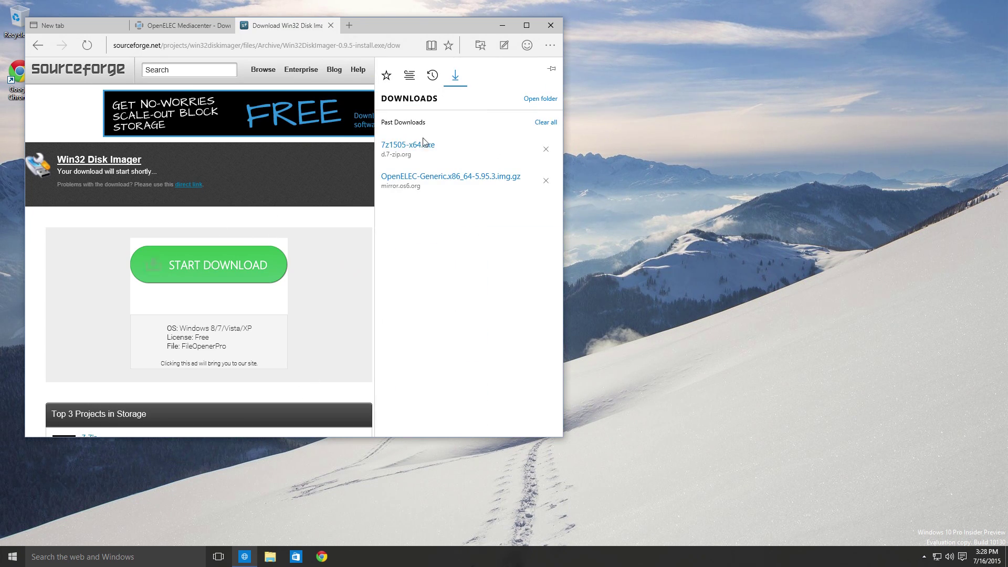
left_click(296, 130)
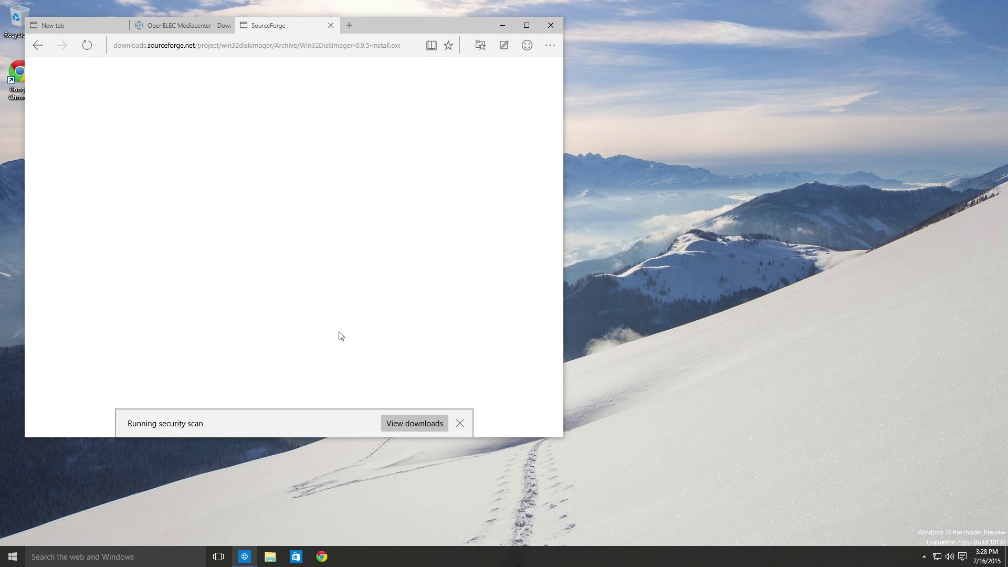
Run the Win32DiskImager installer, allow it to make changes, accept the licence agreement and keep the default folders.
left_click(345, 415)
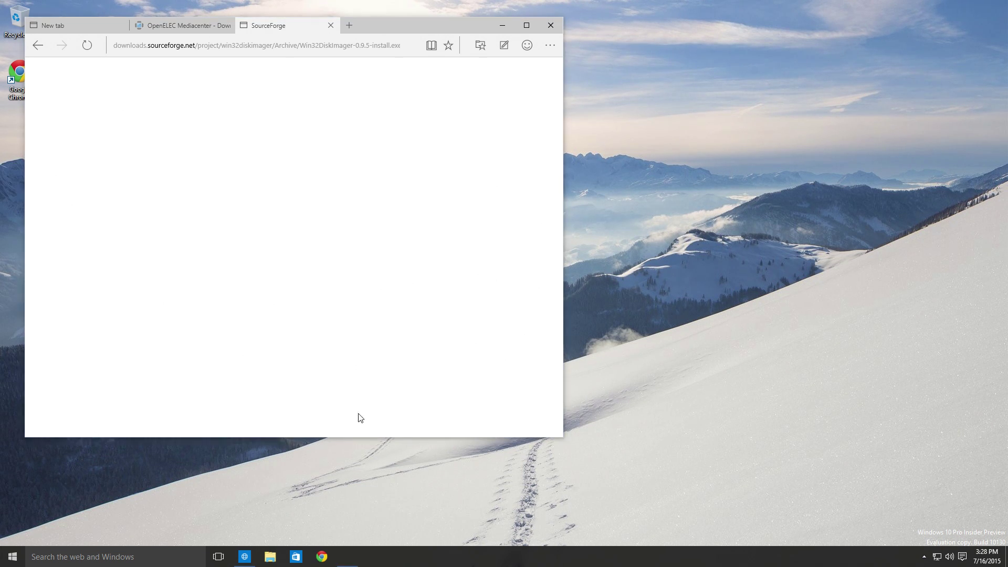
left_click(546, 297)
left_click(560, 362)
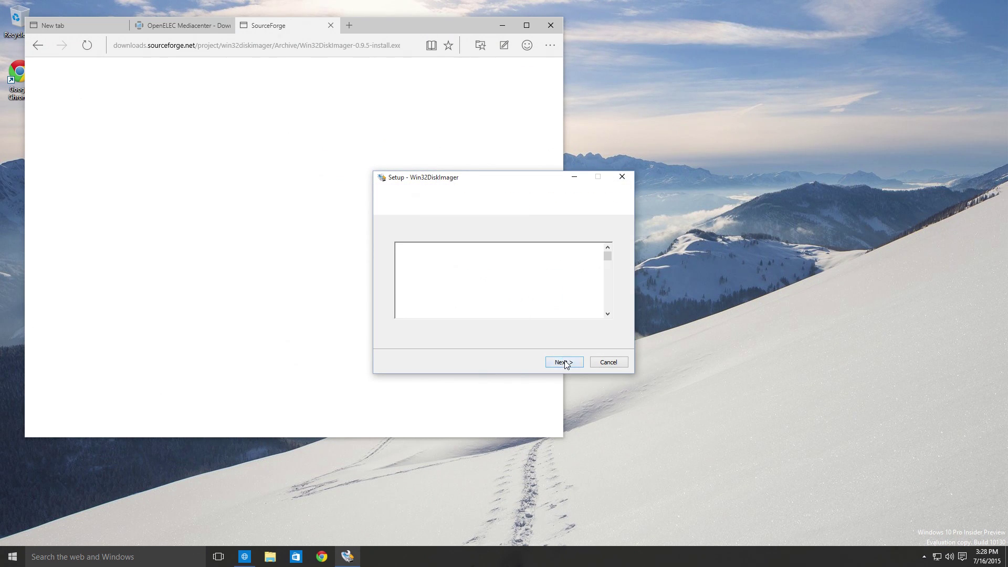
key("alt+a")
left_click(569, 361)
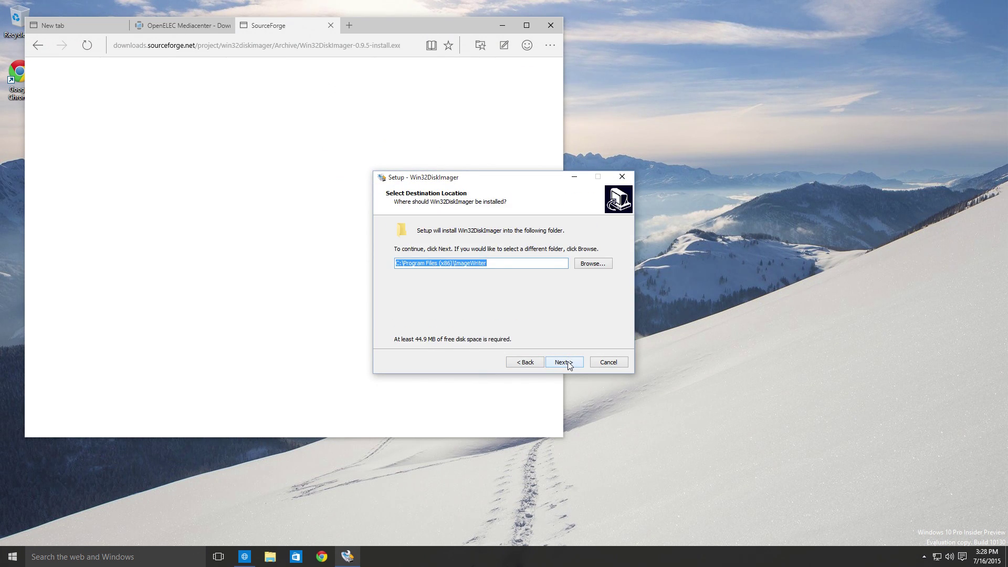
left_click(568, 362)
left_click(568, 362)
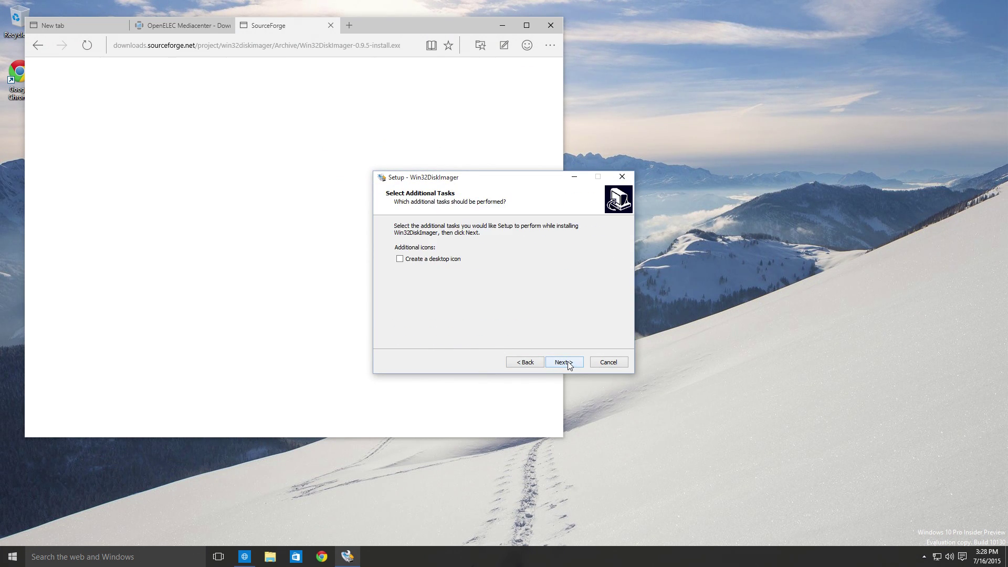
Install Win32DiskImager with a desktop icon and finish setup without viewing README.txt or launching the program.
left_click(452, 262)
left_click(565, 362)
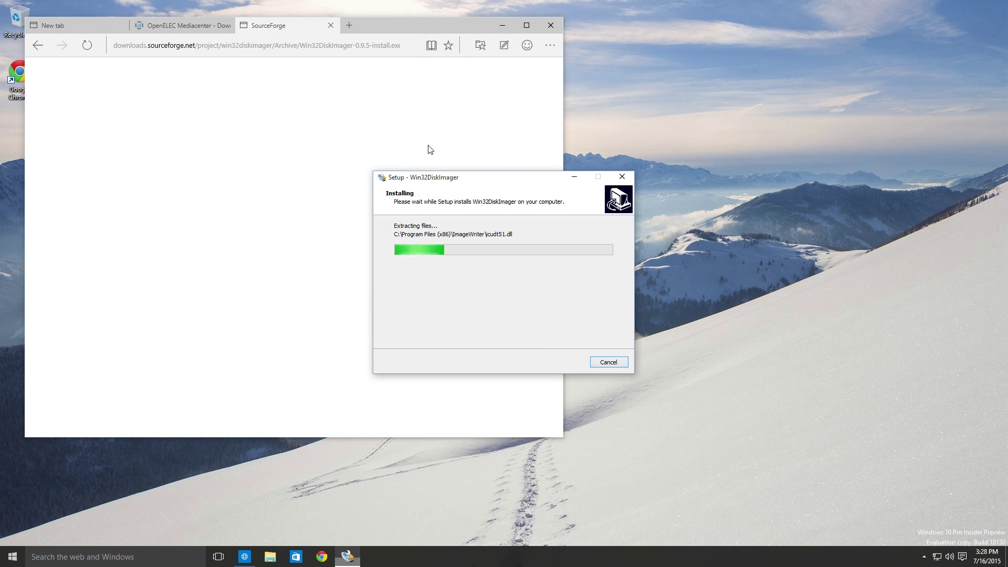
left_click(501, 268)
left_click(500, 280)
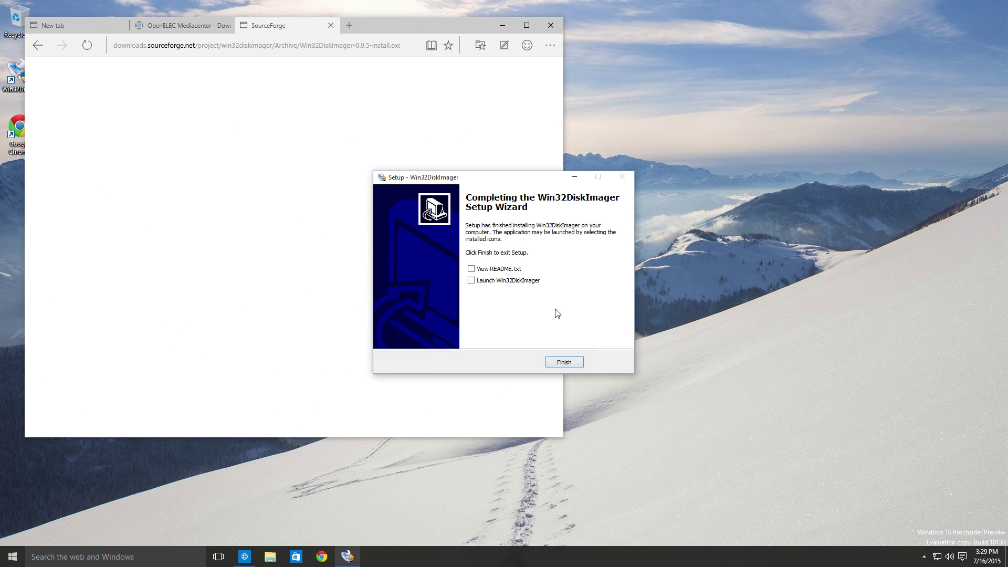
left_click(564, 362)
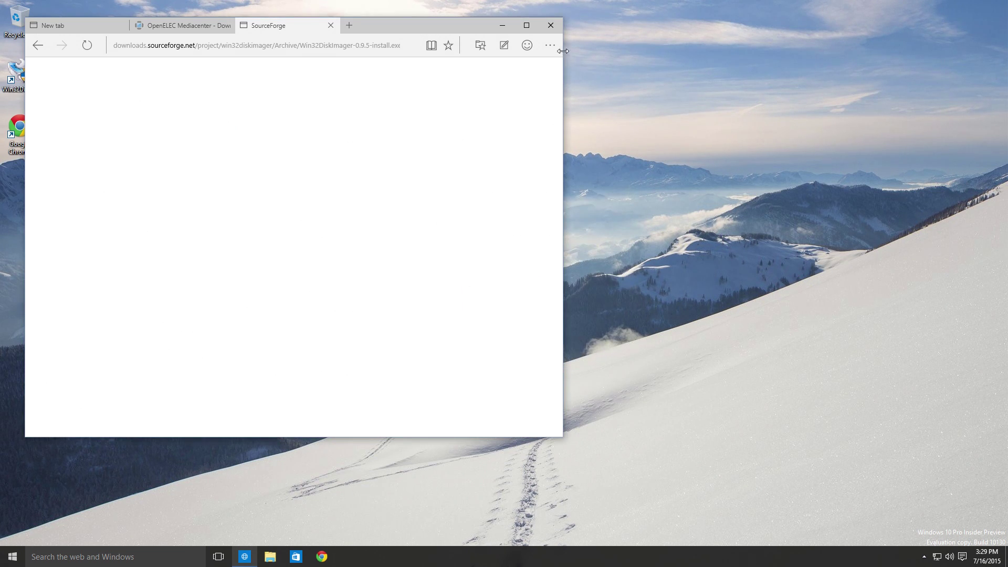
Close the browser and extract the OpenELEC-Generic.x86_64-5.95.3.img archive in place in the Downloads folder.
left_click(551, 26)
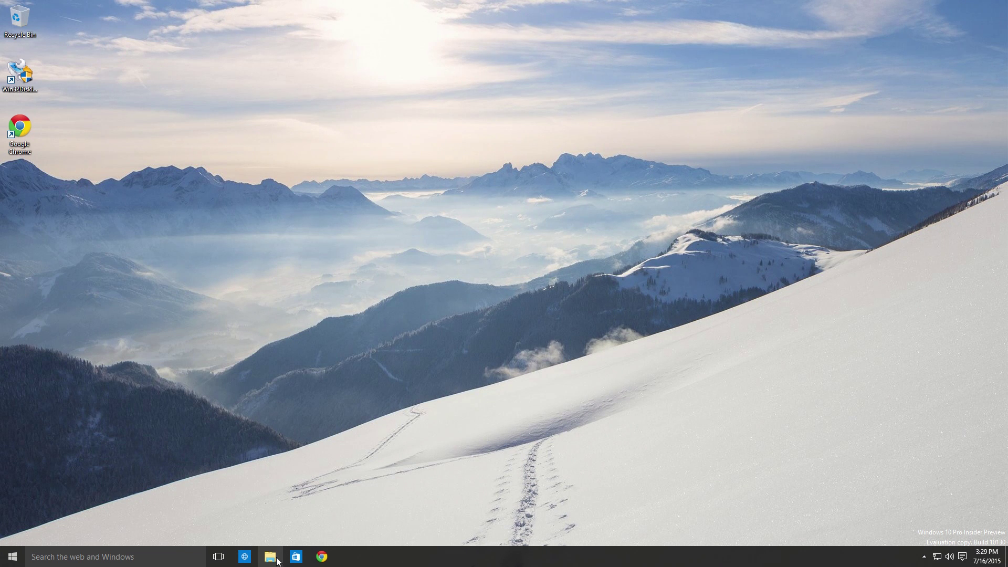
key("super+e")
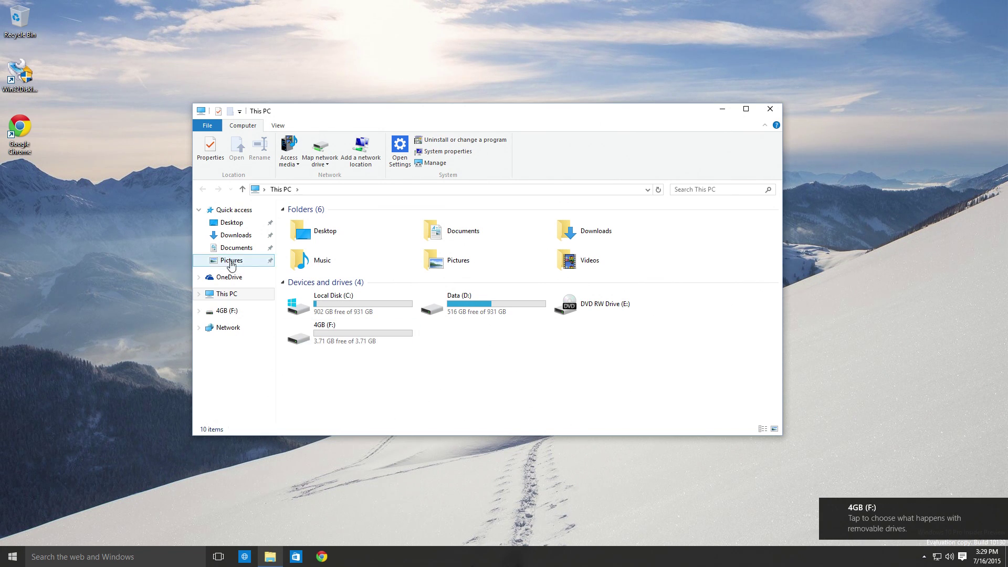
left_click(243, 237)
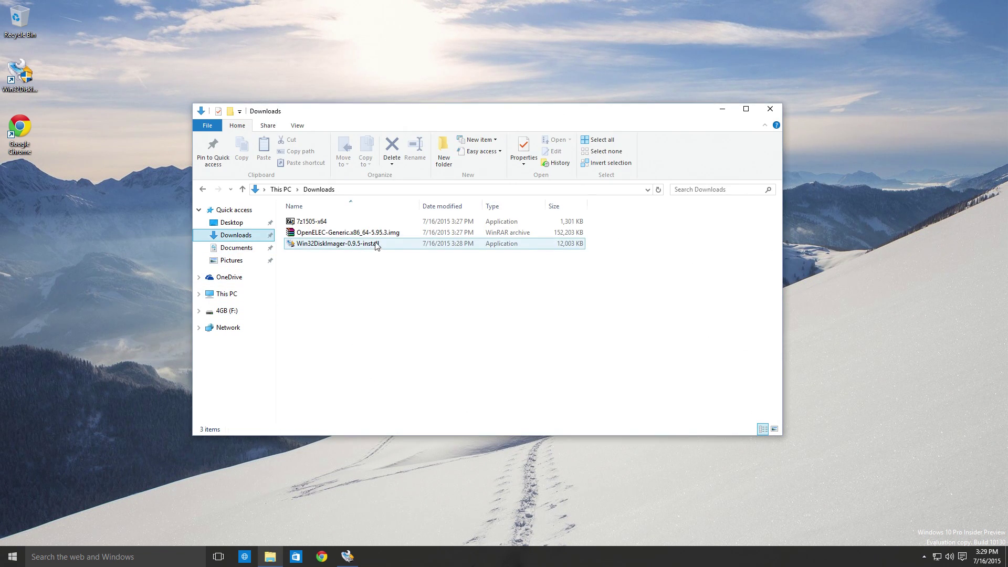
right_click(344, 234)
left_click(396, 278)
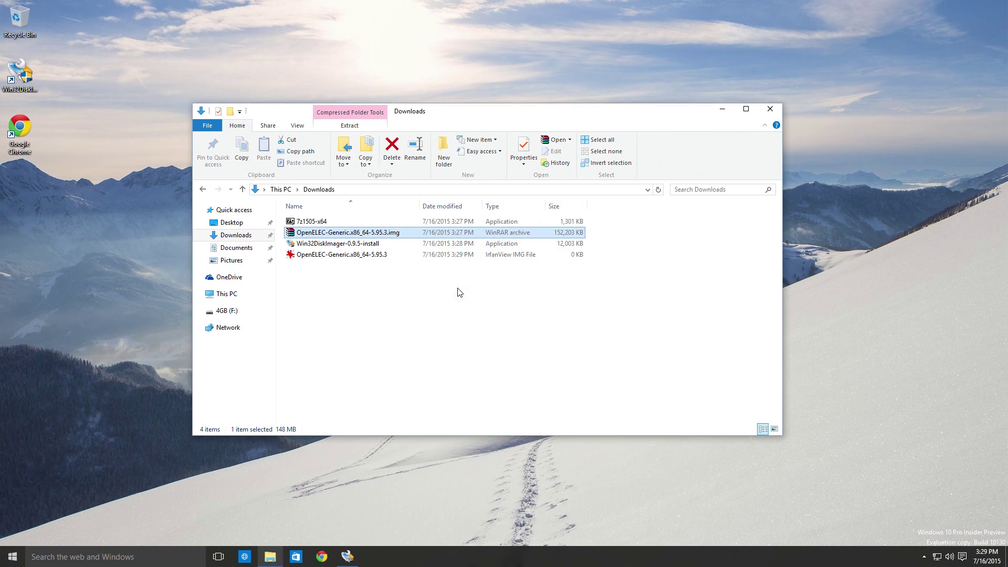
Launch Win32DiskImager, allow it to make changes, and load OpenELEC-Generic.x86_64-5.95.3 from Downloads as the image file.
left_click(20, 86)
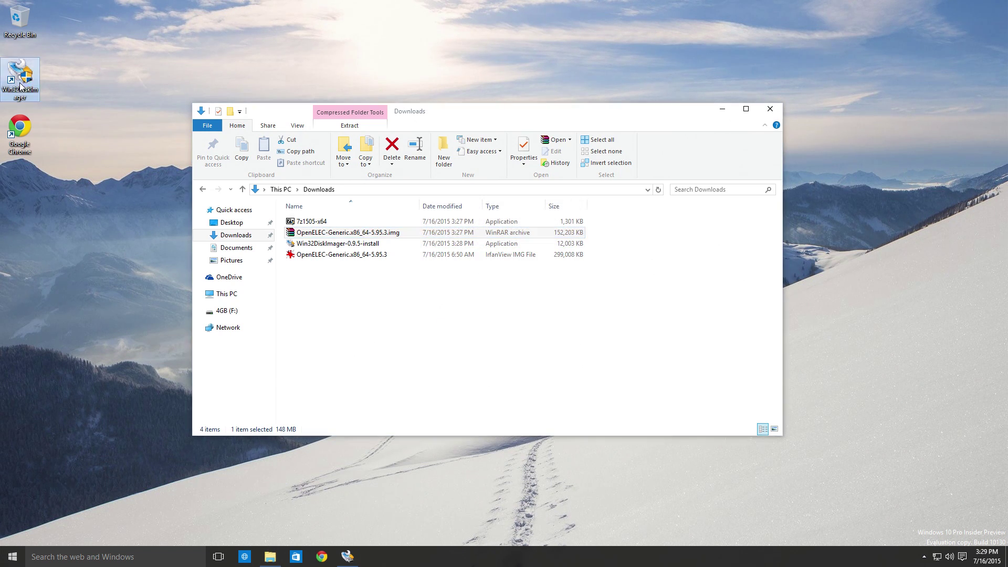
double_click(20, 85)
left_click(537, 299)
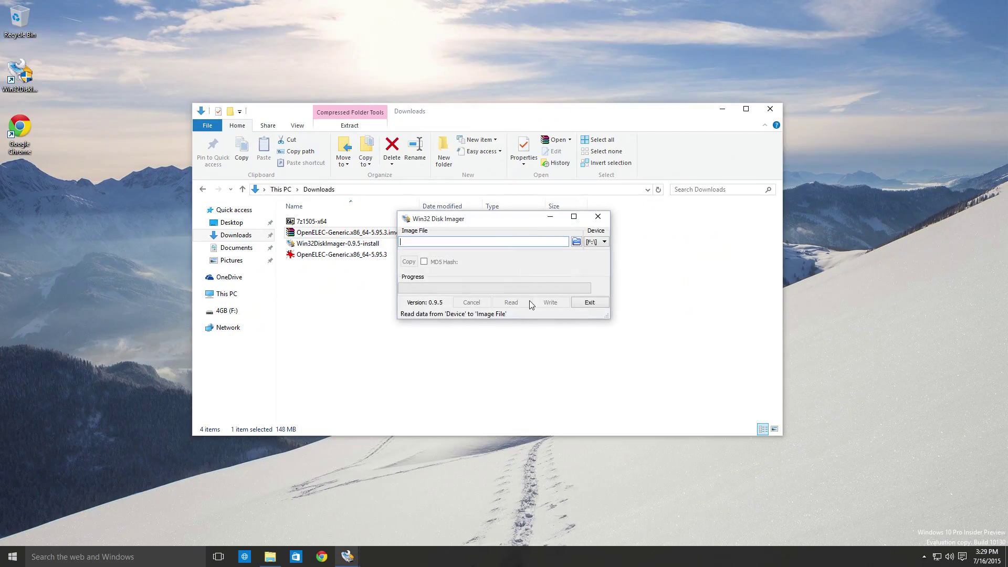
left_click(576, 242)
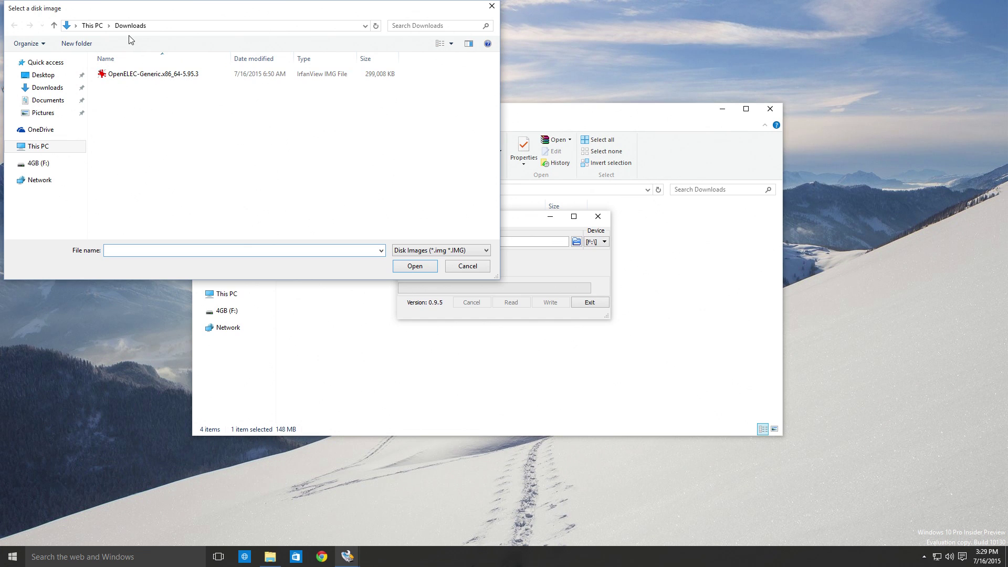
left_click(53, 88)
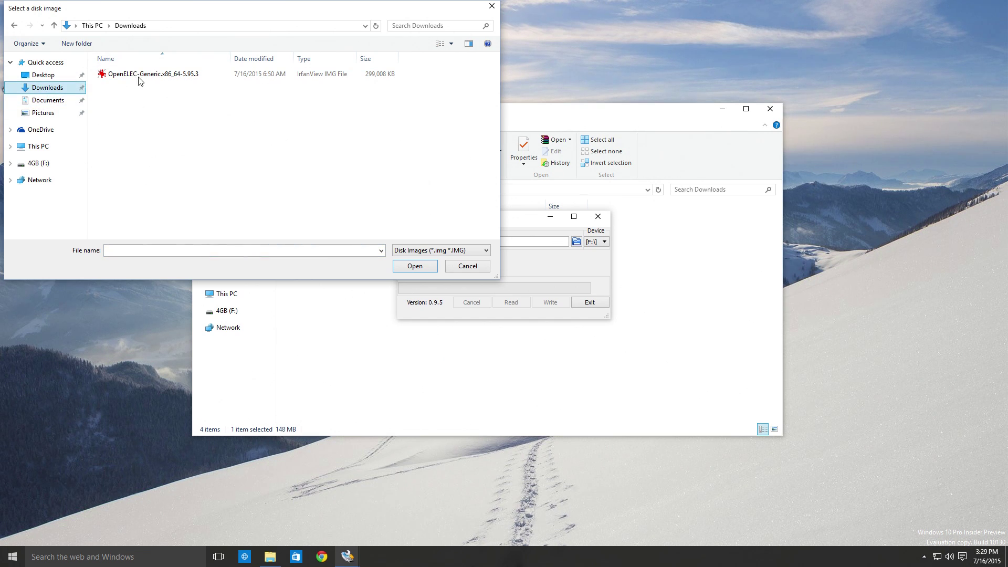
left_click(129, 75)
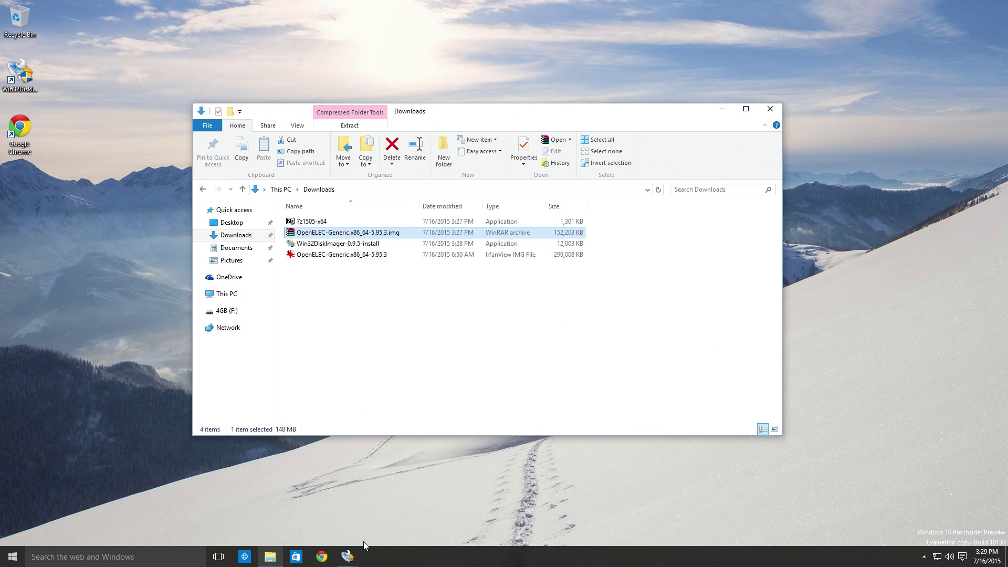
Check the 4GB USB drive's contents and drive letter in File Explorer, and return to Win32 Disk Imager.
left_click(397, 527)
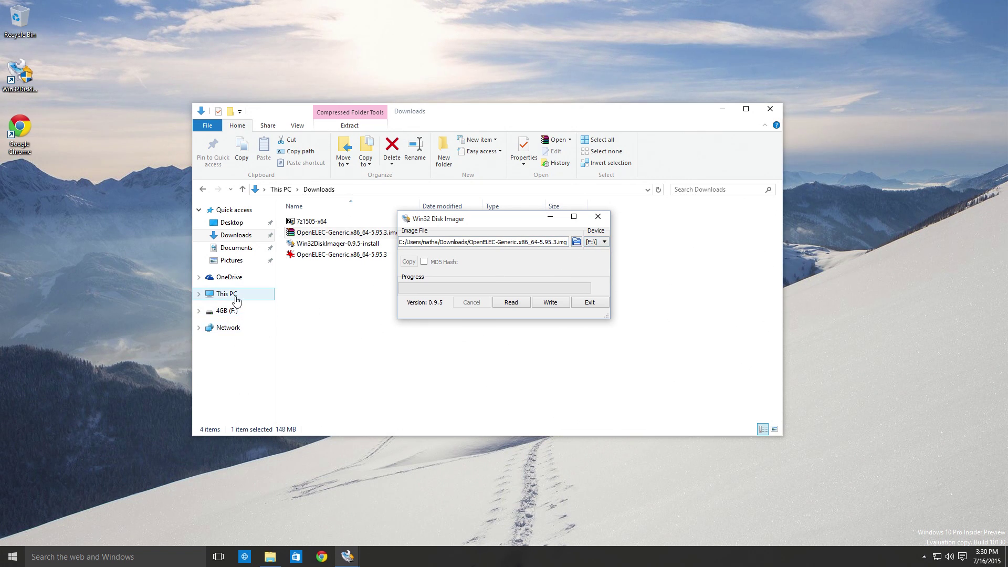
left_click(229, 312)
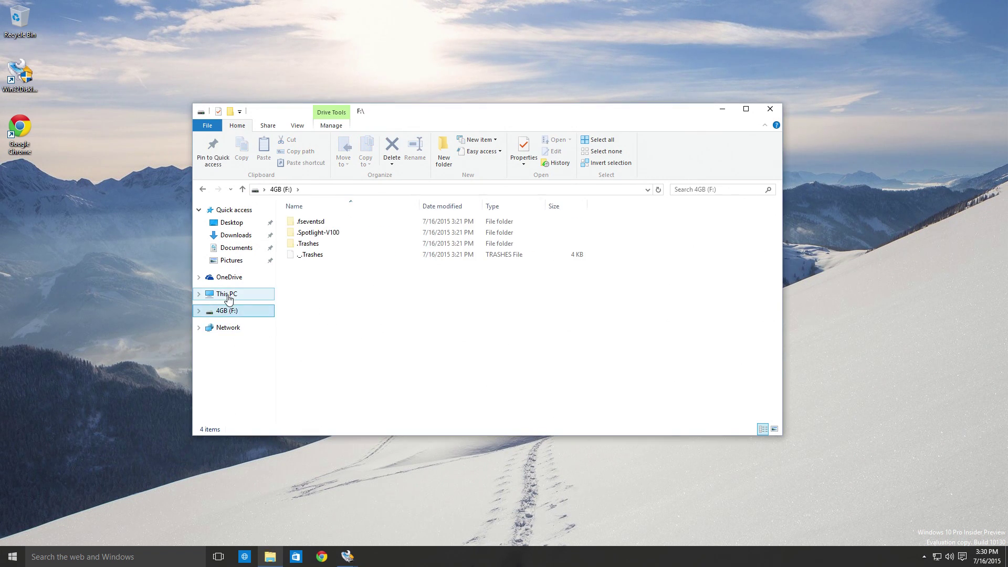
left_click(227, 294)
mouse_move(347, 556)
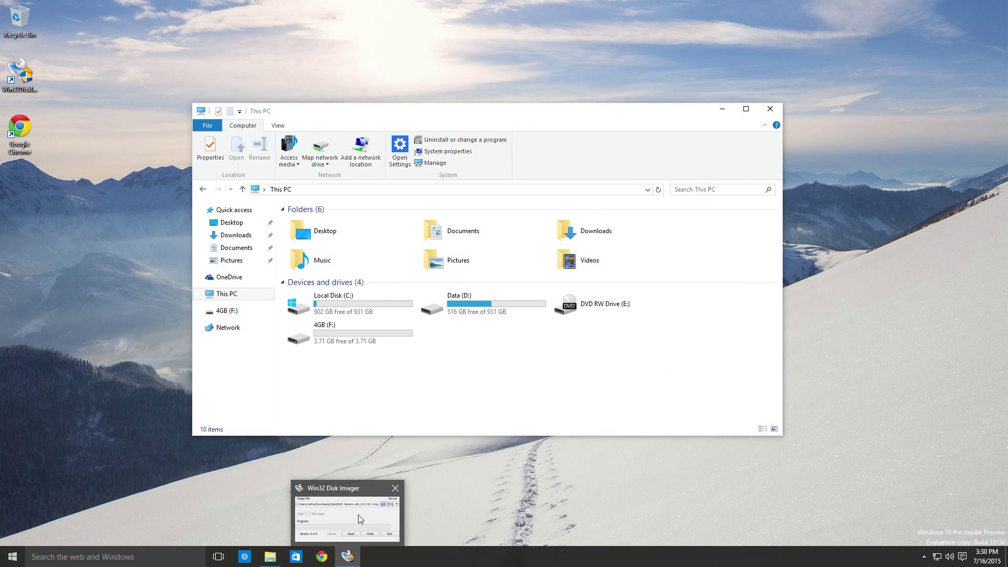
left_click(383, 518)
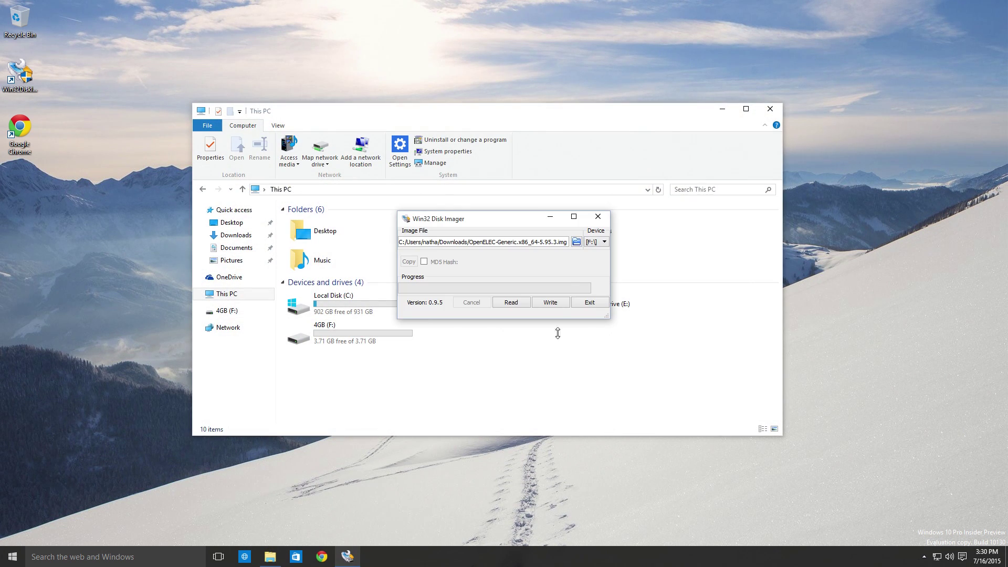
Write the OpenELEC image to device F:, confirm the overwrite, and exit Win32 Disk Imager once writing is done.
left_click_drag(522, 303, 548, 284)
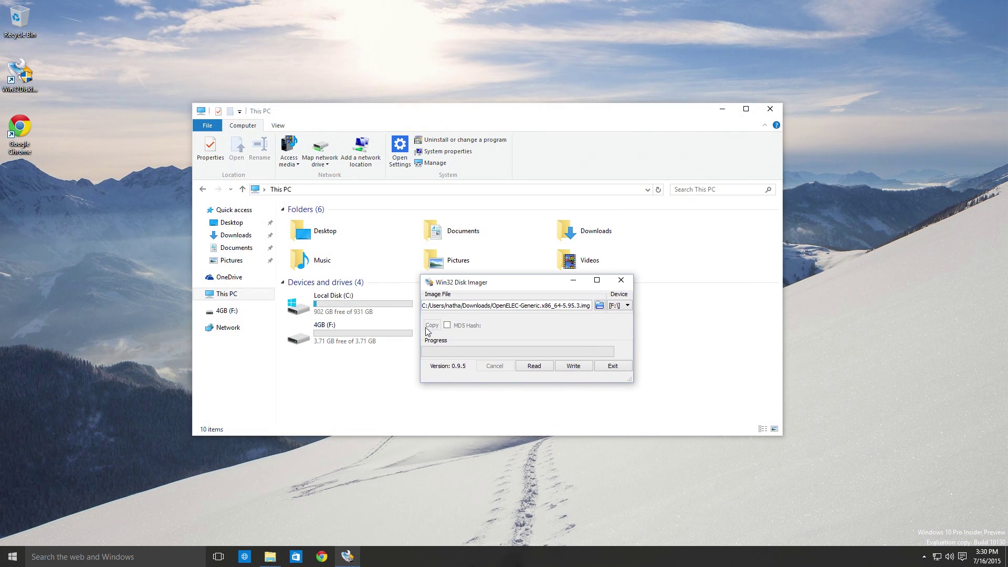
left_click(617, 304)
left_click(616, 307)
left_click(574, 366)
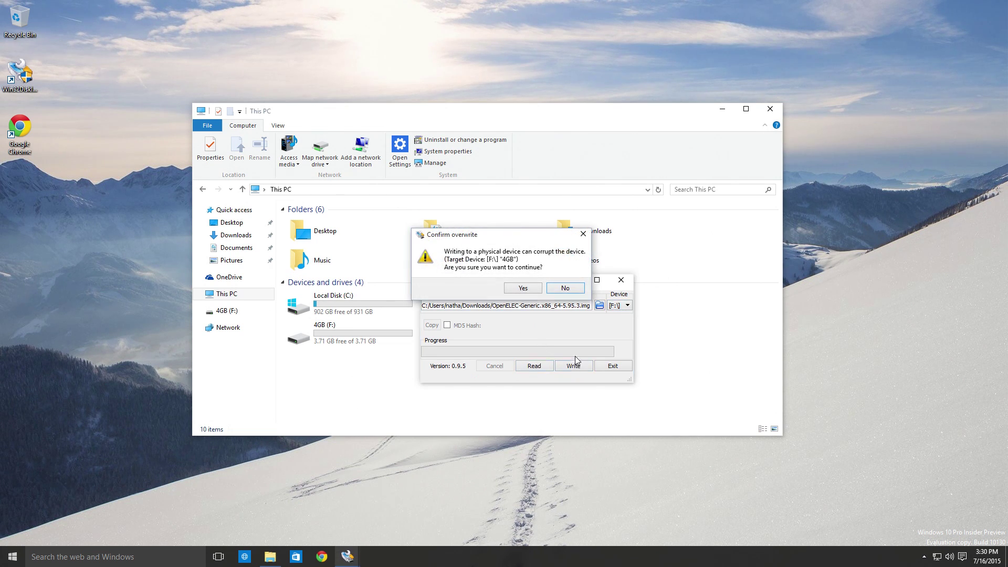
left_click(521, 289)
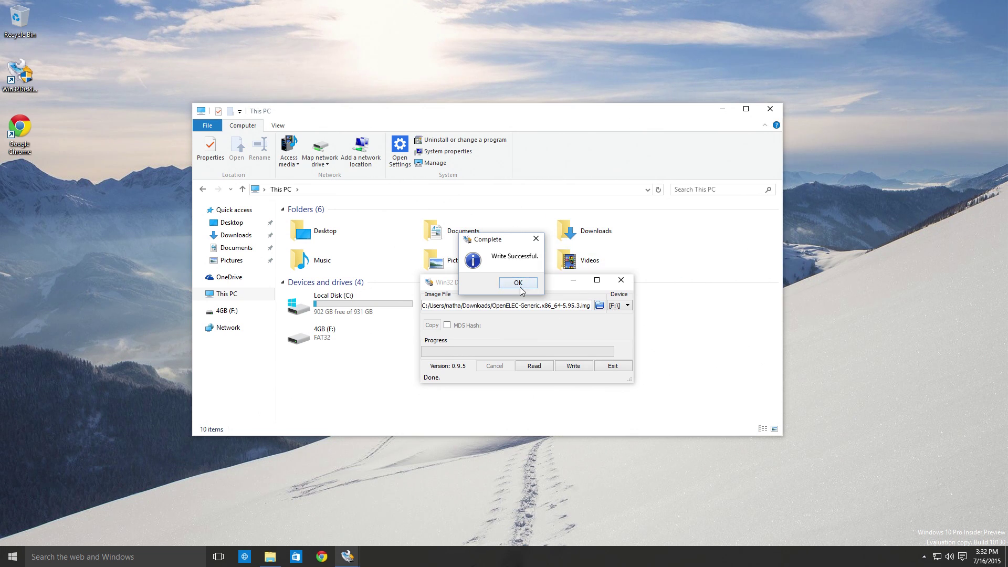
left_click(518, 284)
left_click(612, 366)
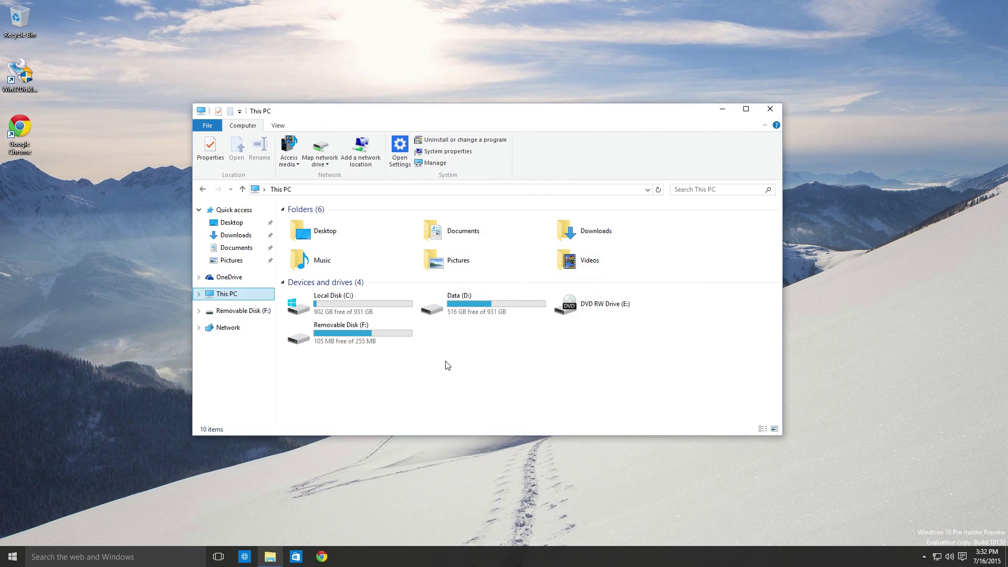
Inspect the properties of Removable Disk (F:), and close them along with File Explorer.
right_click(342, 329)
left_click(388, 324)
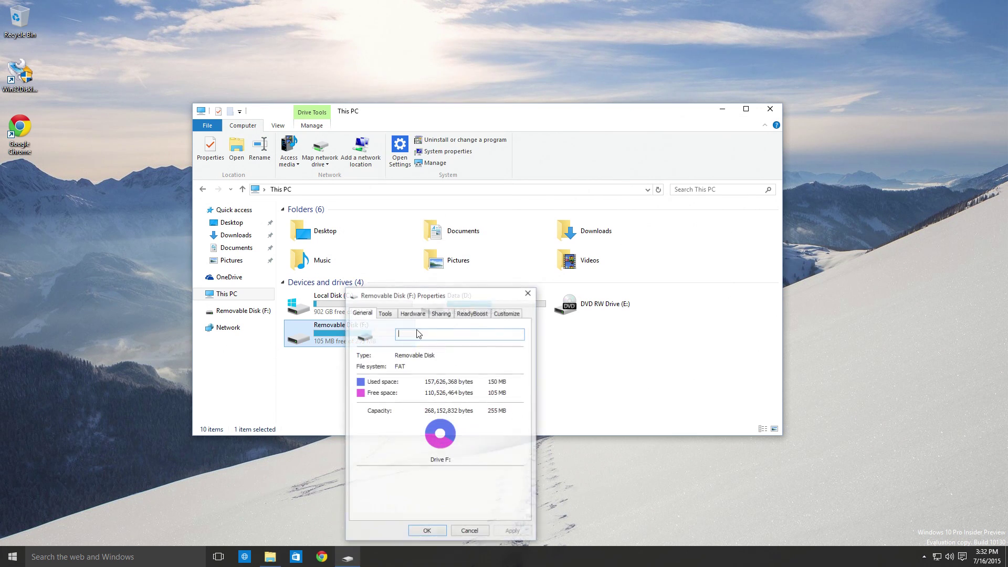
left_click_drag(461, 296, 453, 226)
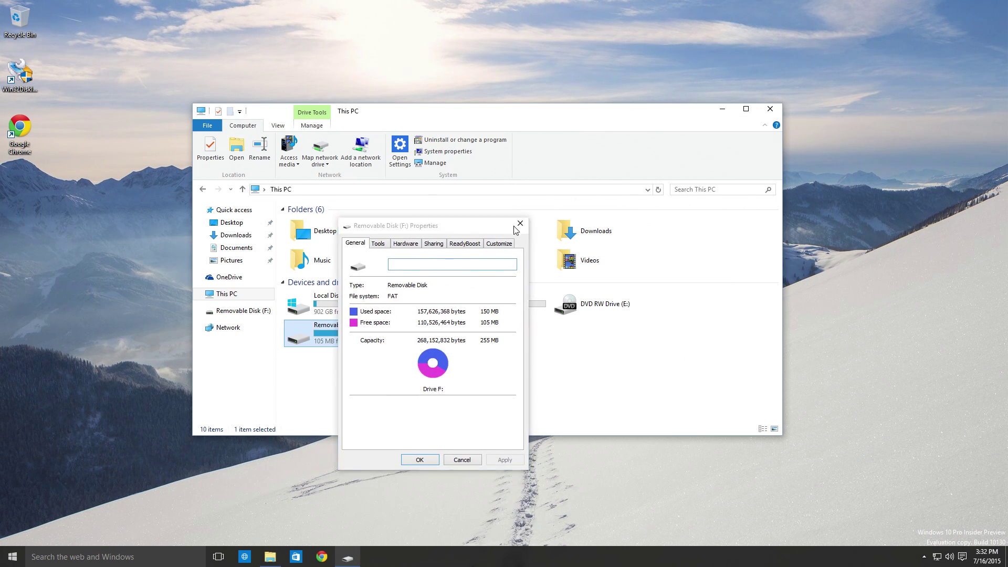
left_click(520, 223)
left_click(770, 109)
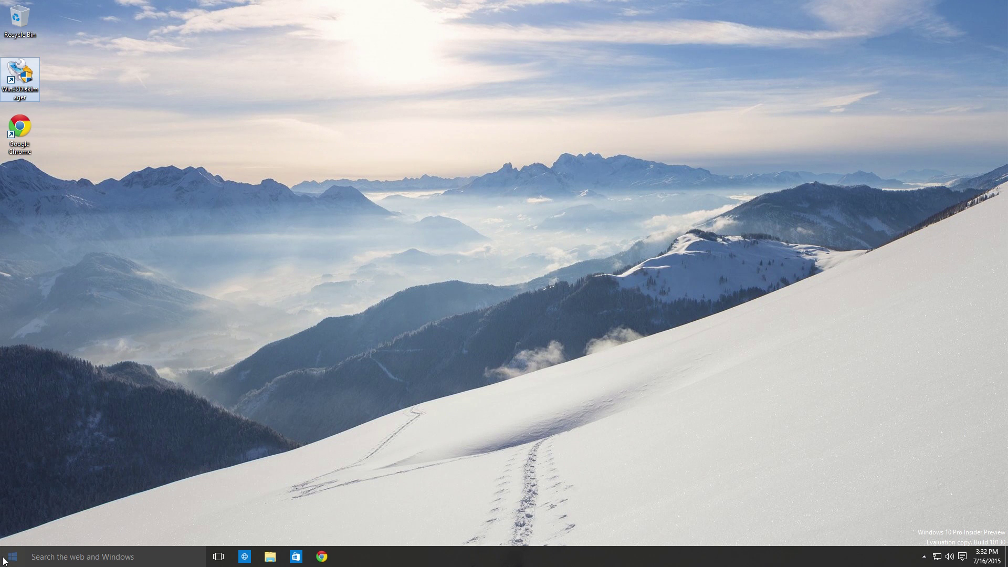
Shut down the computer.
left_click(6, 558)
left_click(38, 514)
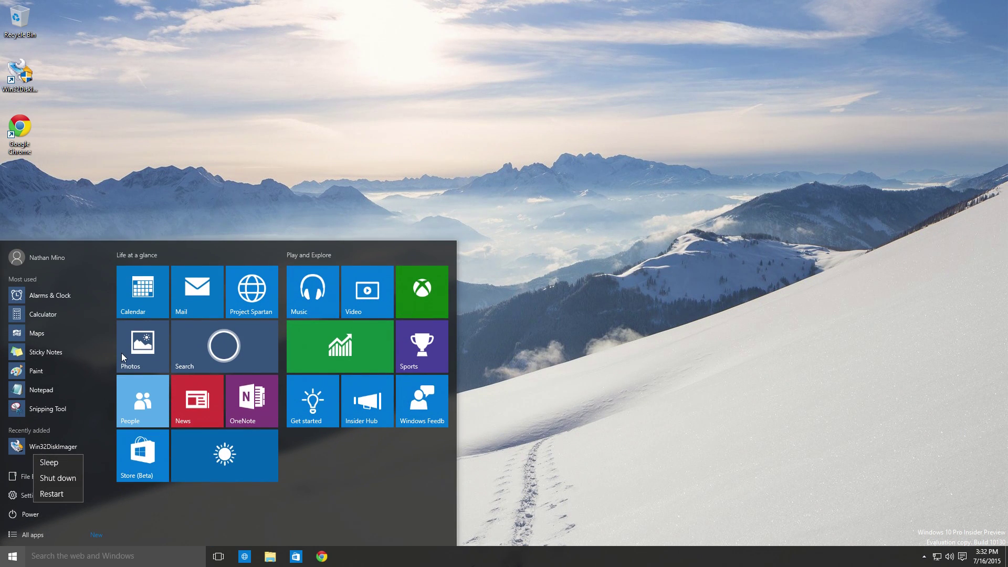
left_click(62, 477)
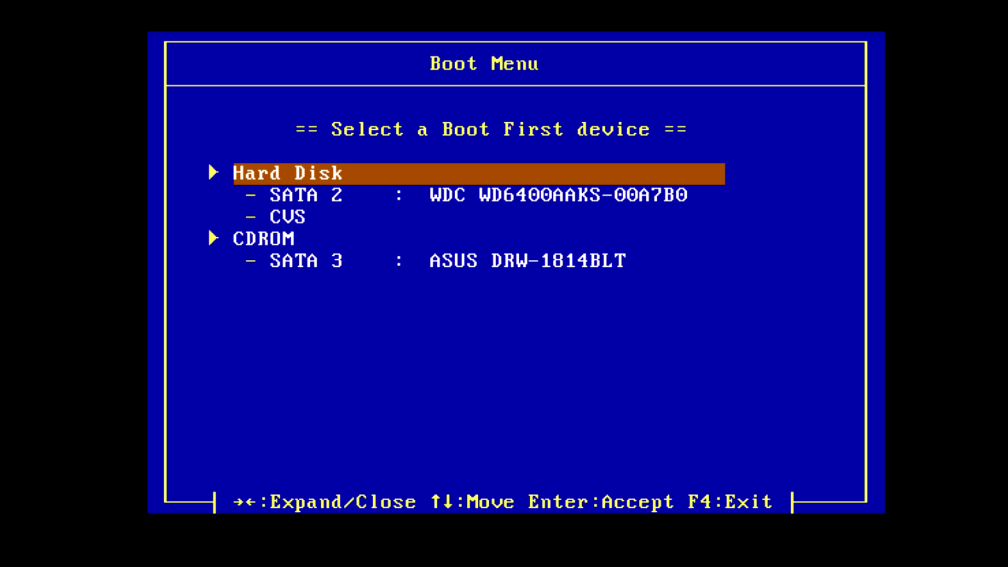
Choose the CVS hard disk entry as the first boot device and boot into the OpenELEC installer.
key("Down")
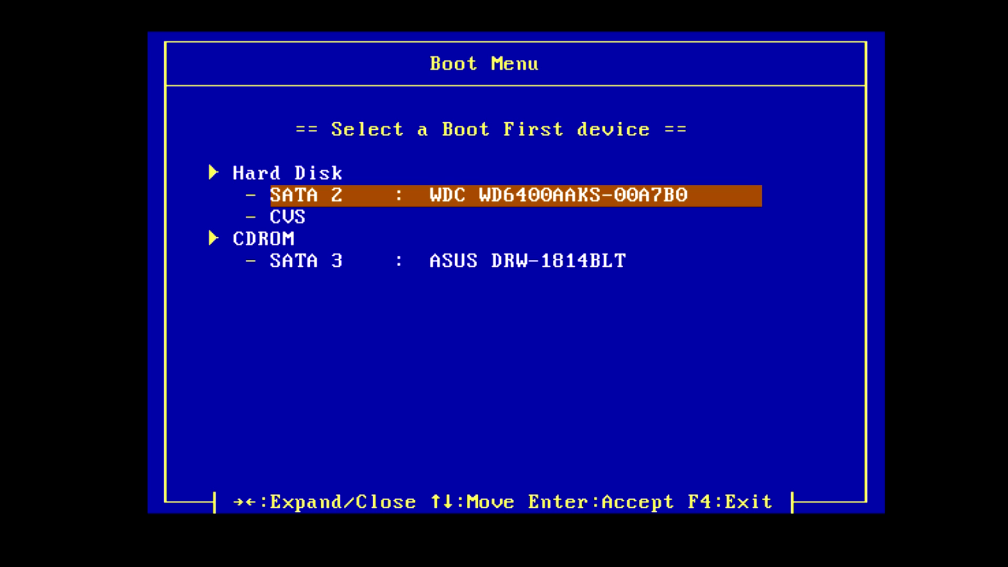
key("Down")
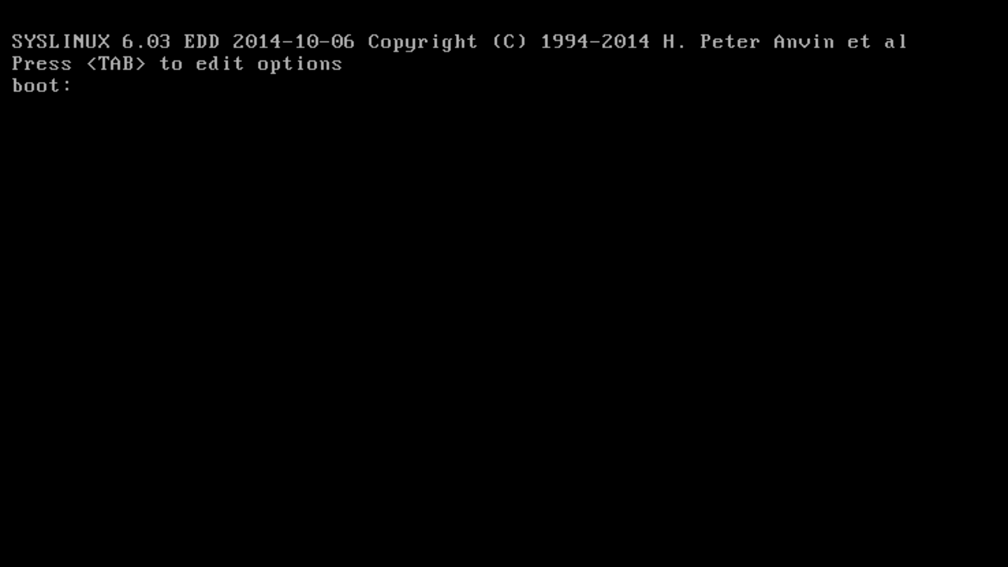
key("Return")
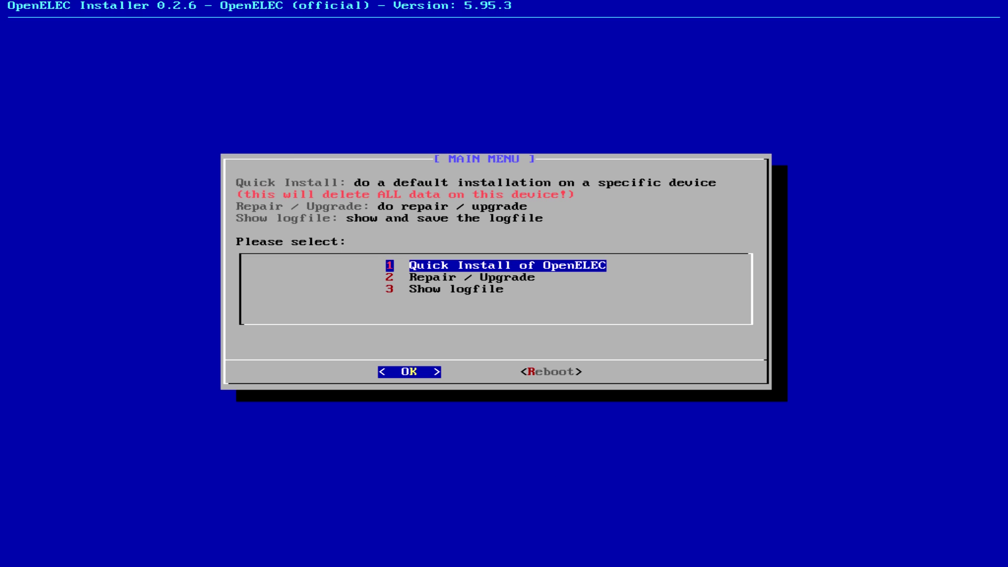
Start a Quick Install of OpenELEC with /dev/sda, the 640GB WDC disk, as the target device.
key("Down")
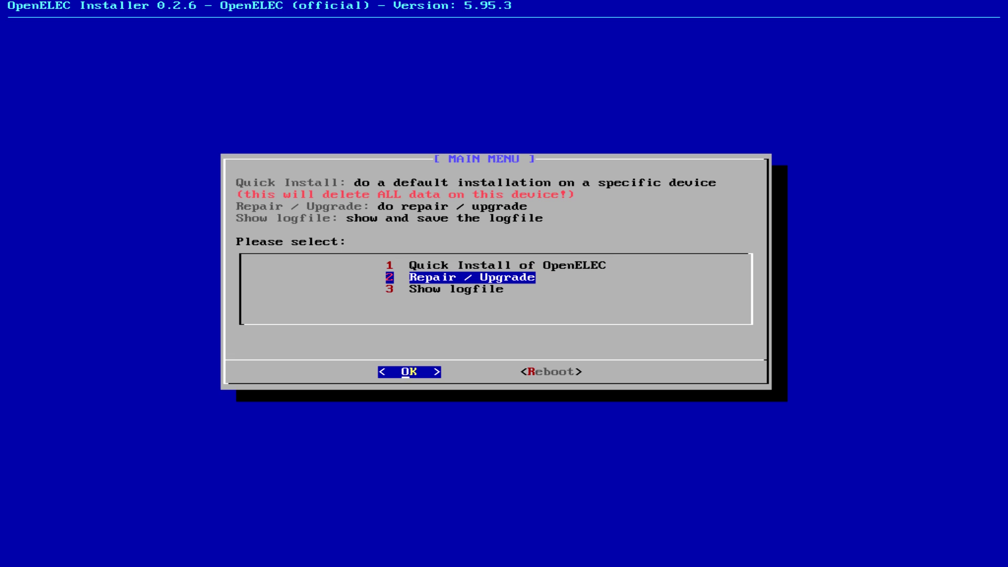
key("Up")
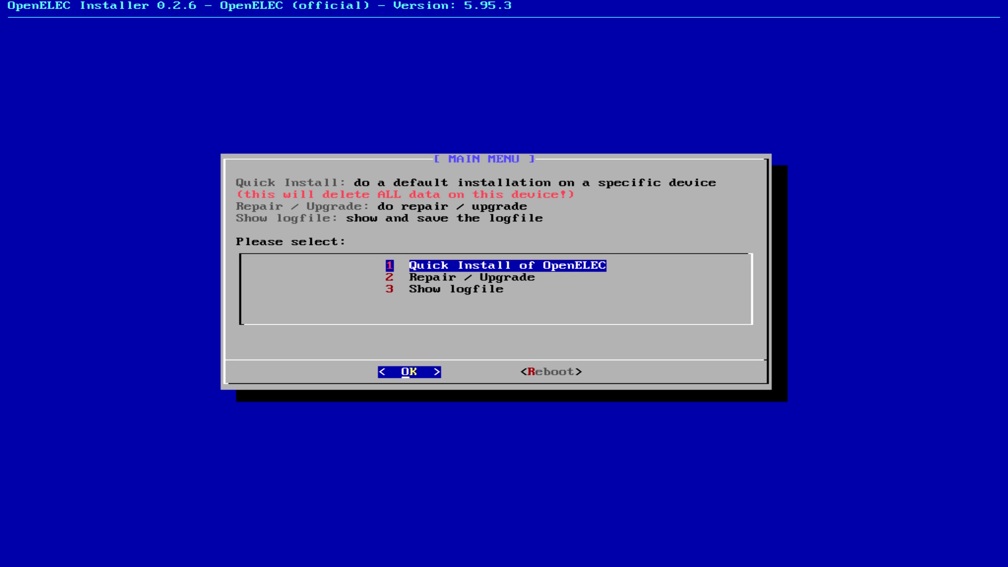
key("Return")
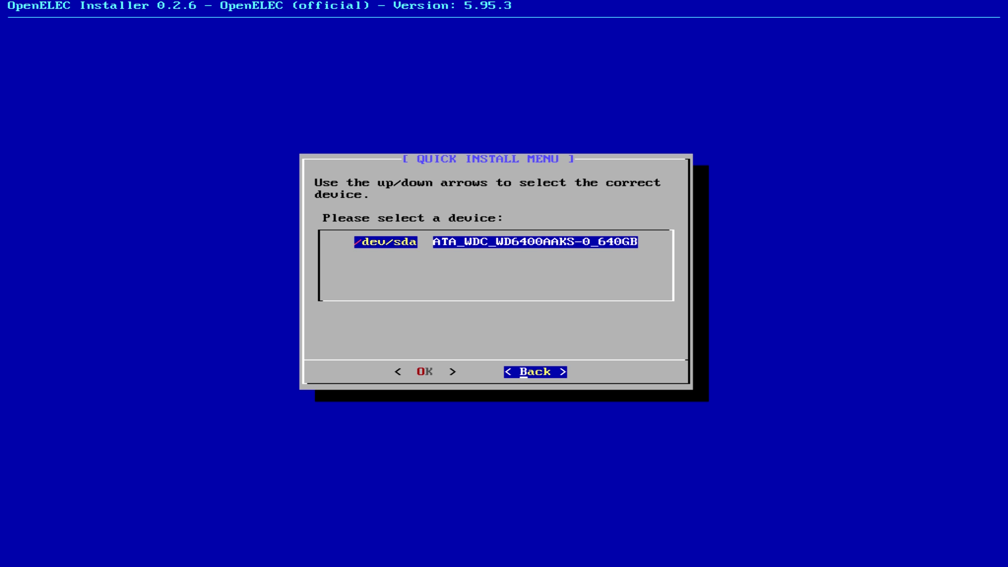
key("Left")
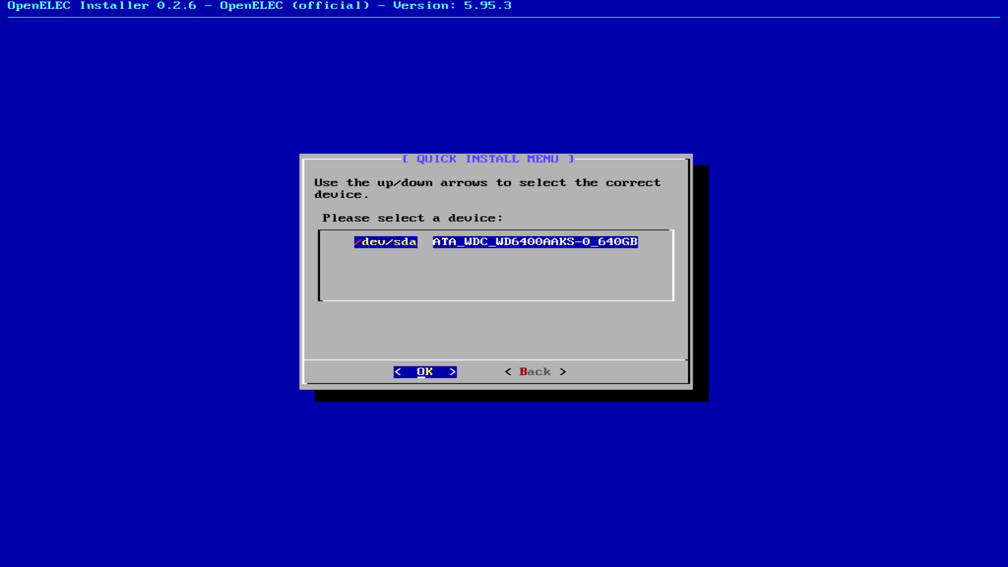
key("Return")
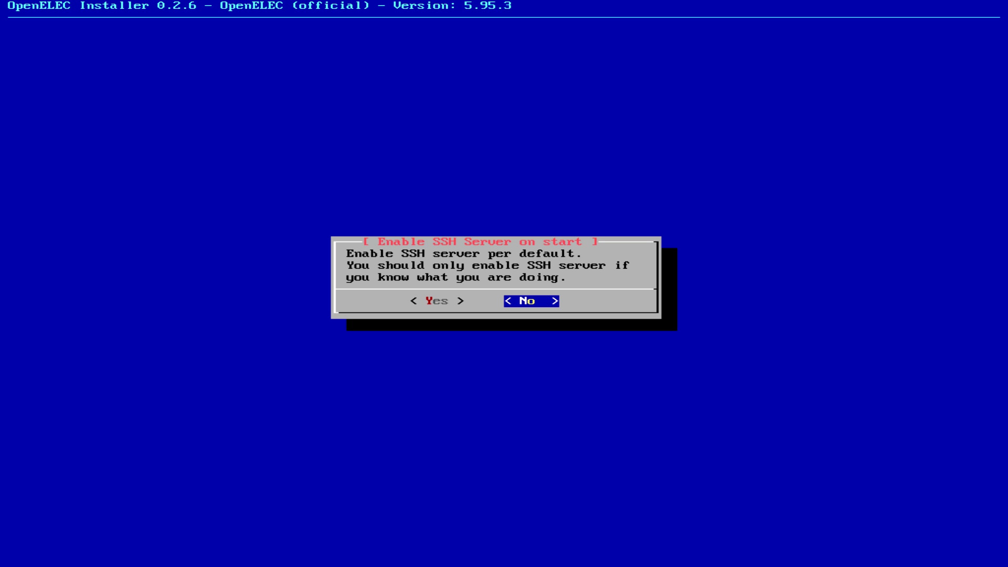
Enable the SSH server on start and confirm both warnings about wiping /dev/sda to install OpenELEC on it.
key("Left")
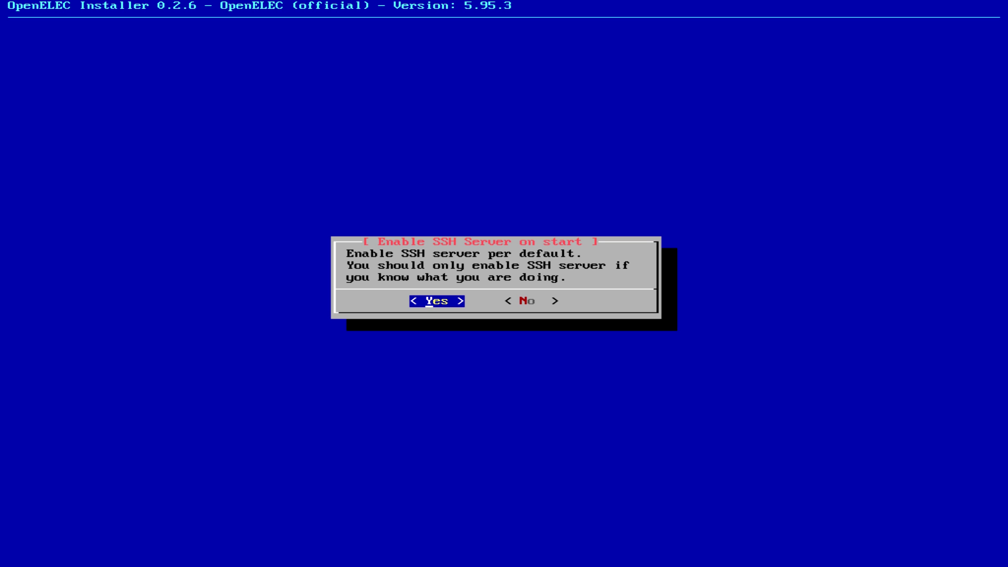
key("Return")
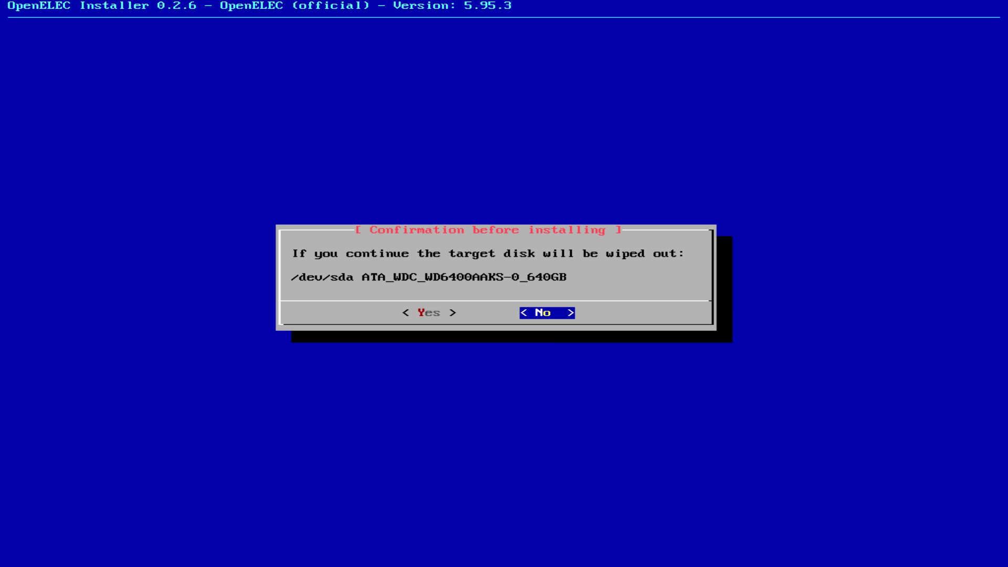
key("Left")
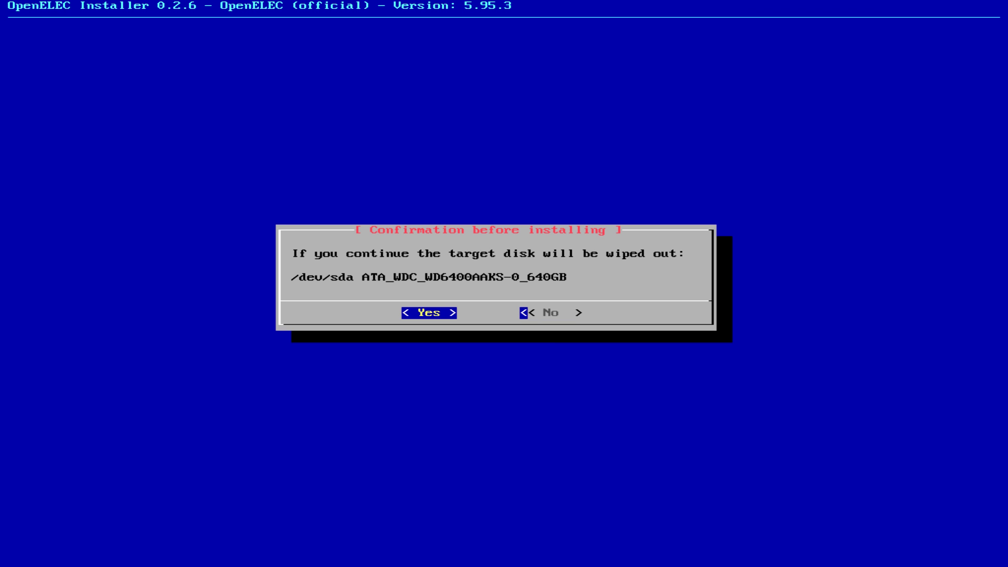
key("Return")
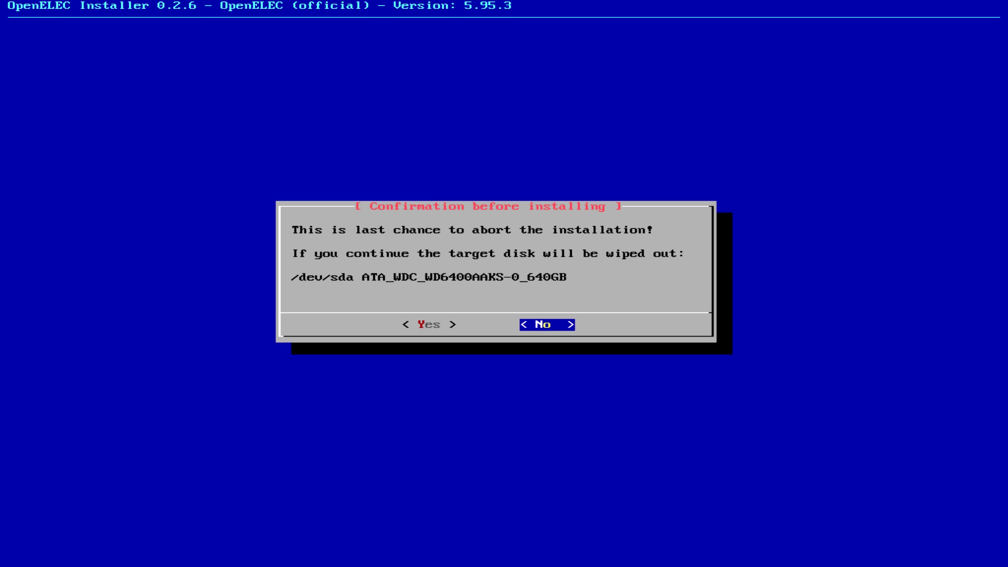
key("Left")
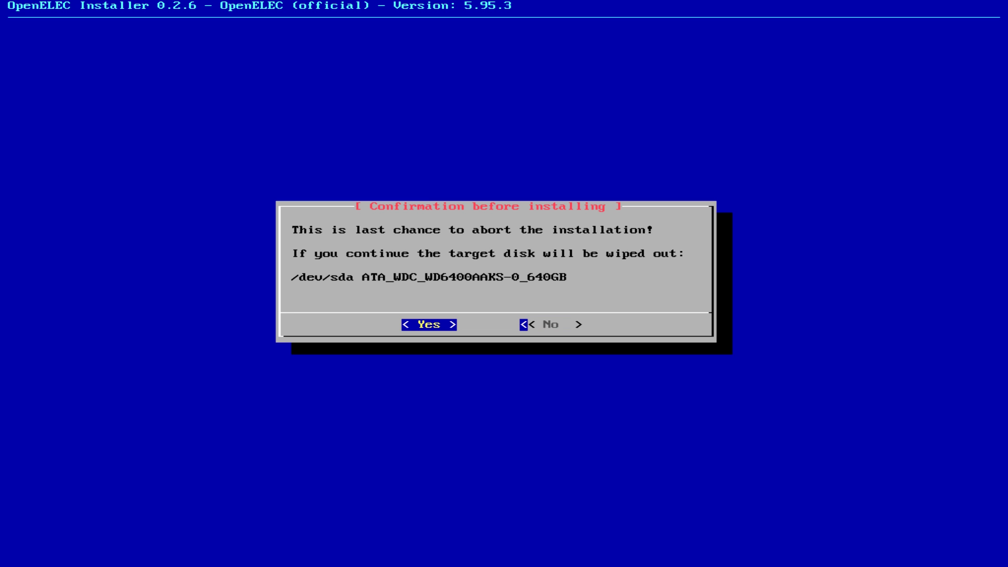
key("Return")
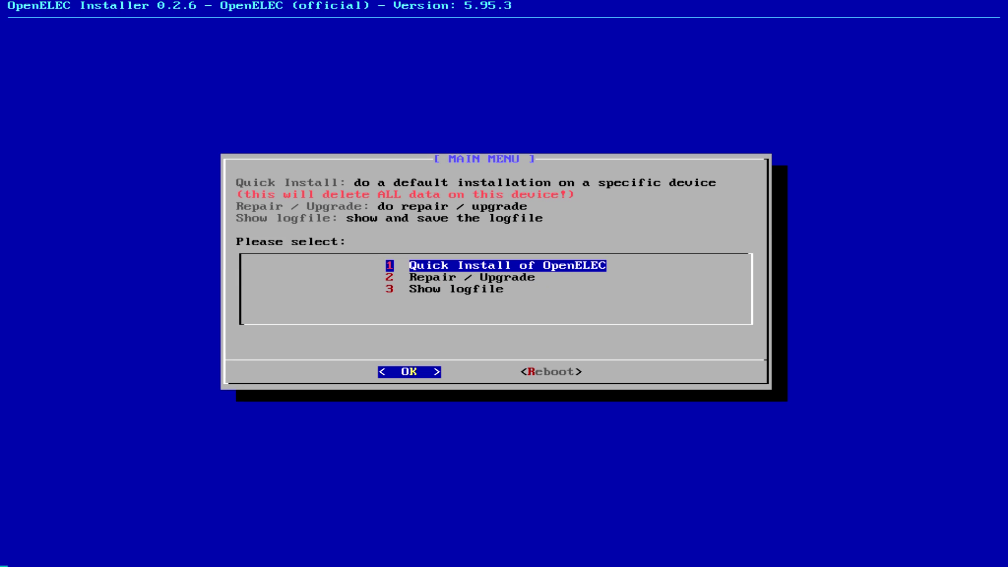
Reboot into the installed OpenELEC and complete the welcome wizard, keeping the hostname OpenELEC and the preset network and service options.
key("Right")
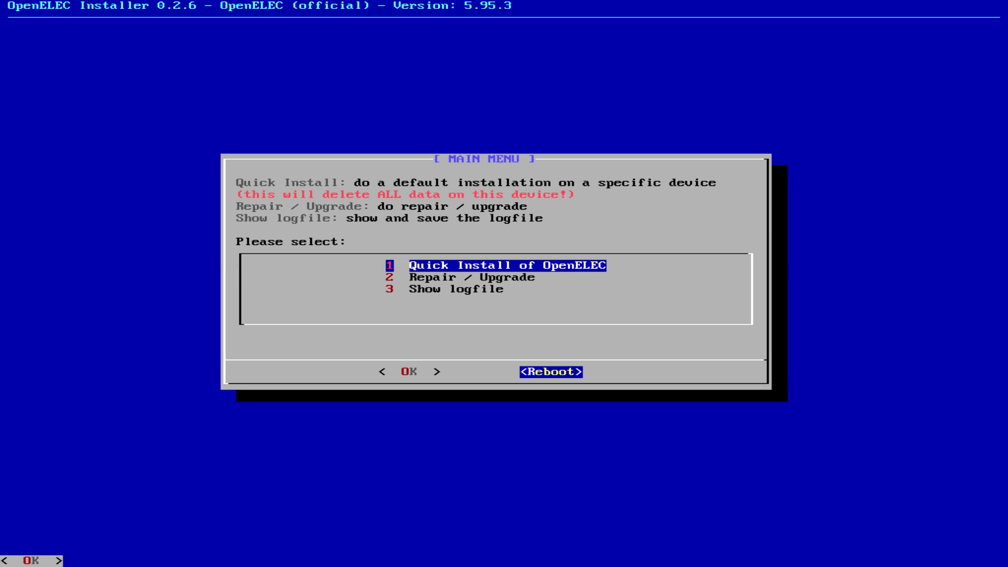
key("Return")
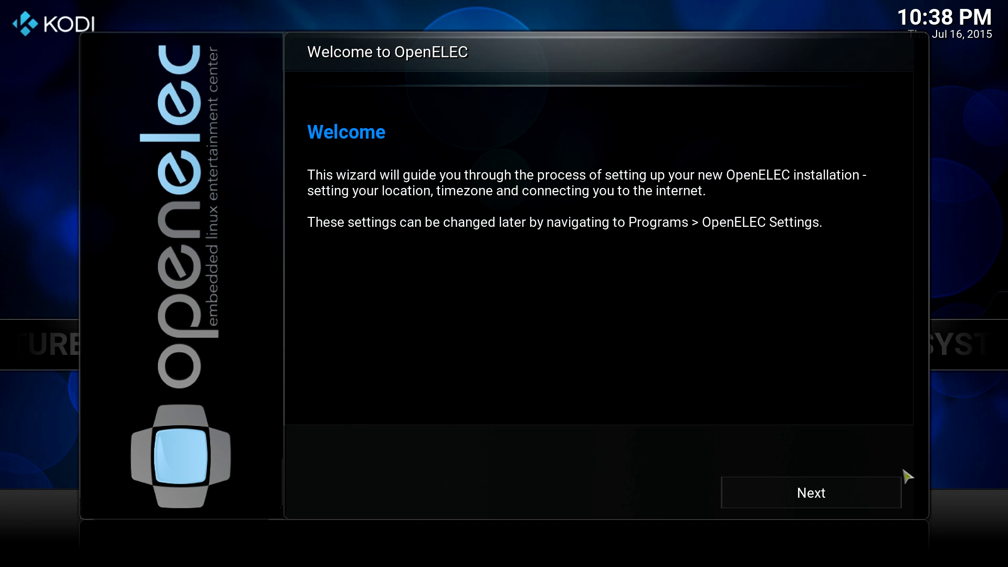
left_click(832, 494)
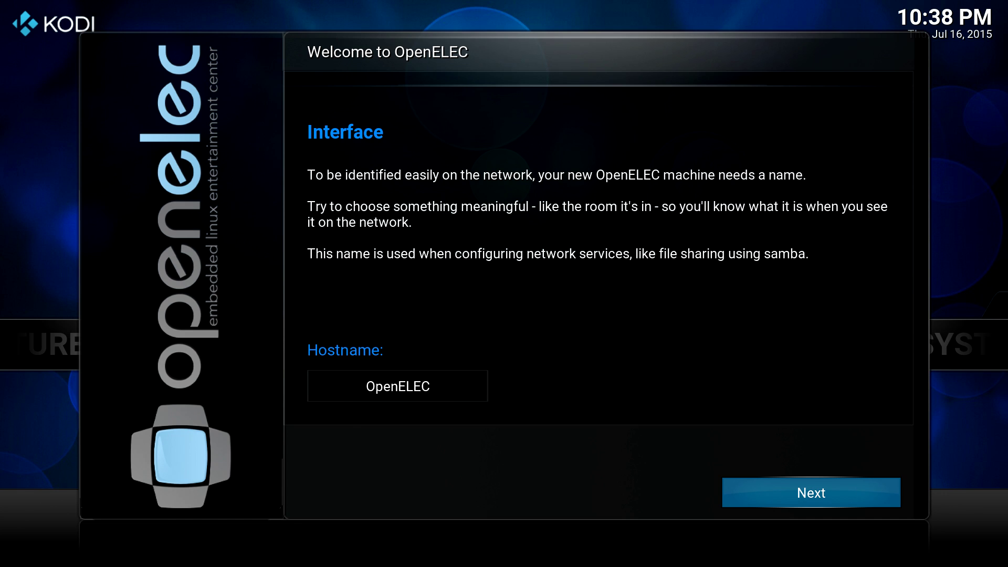
key("Return")
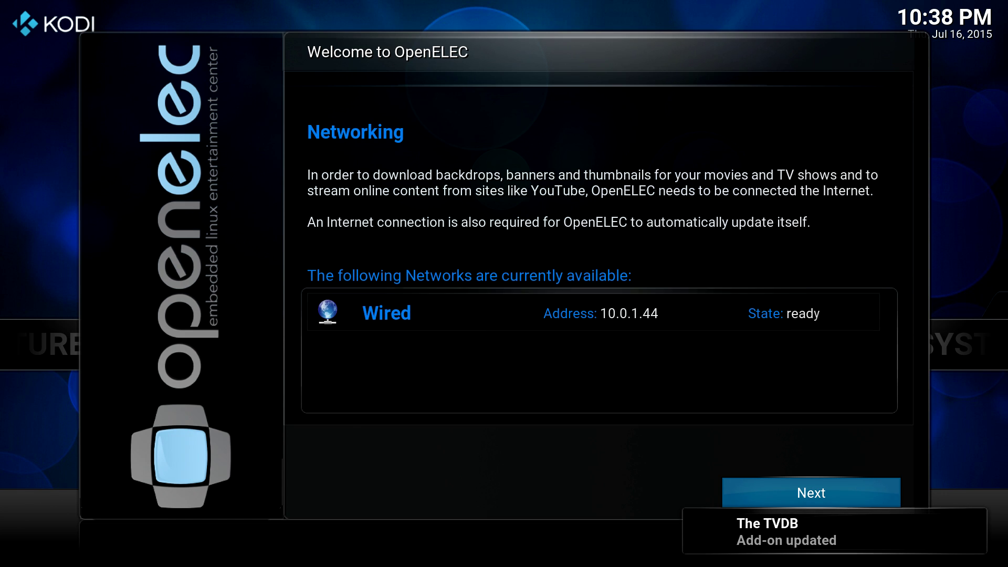
key("Return")
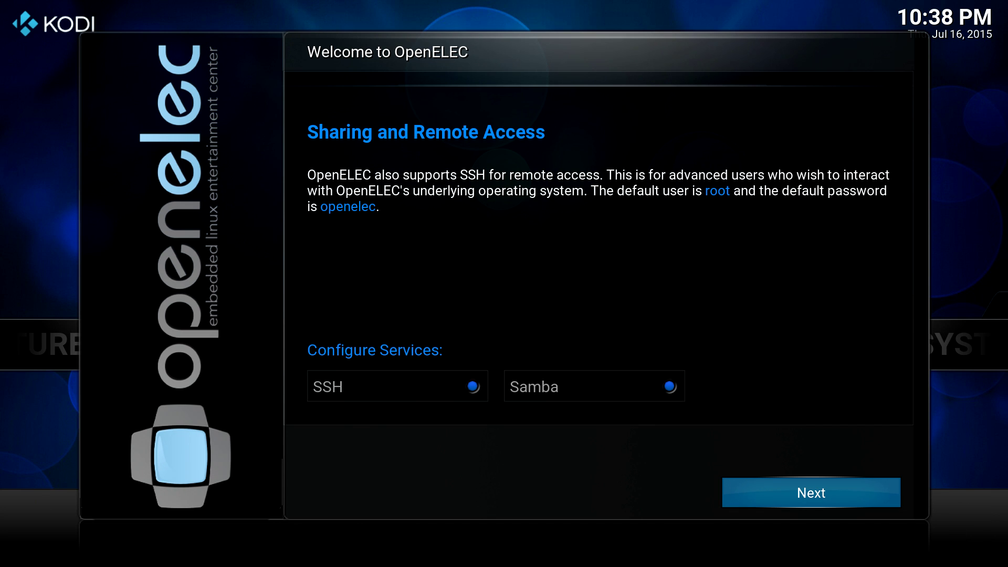
key("Return")
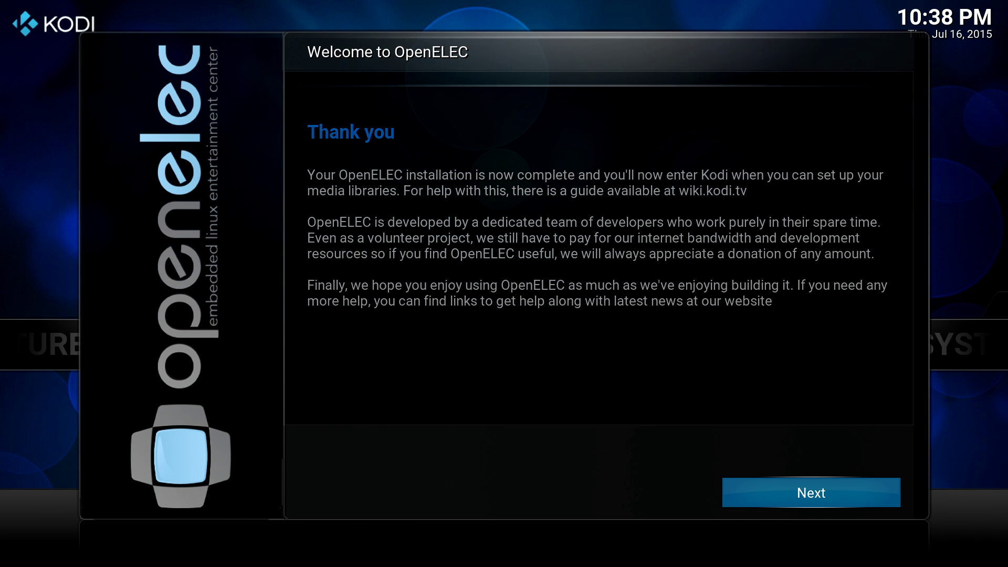
key("Return")
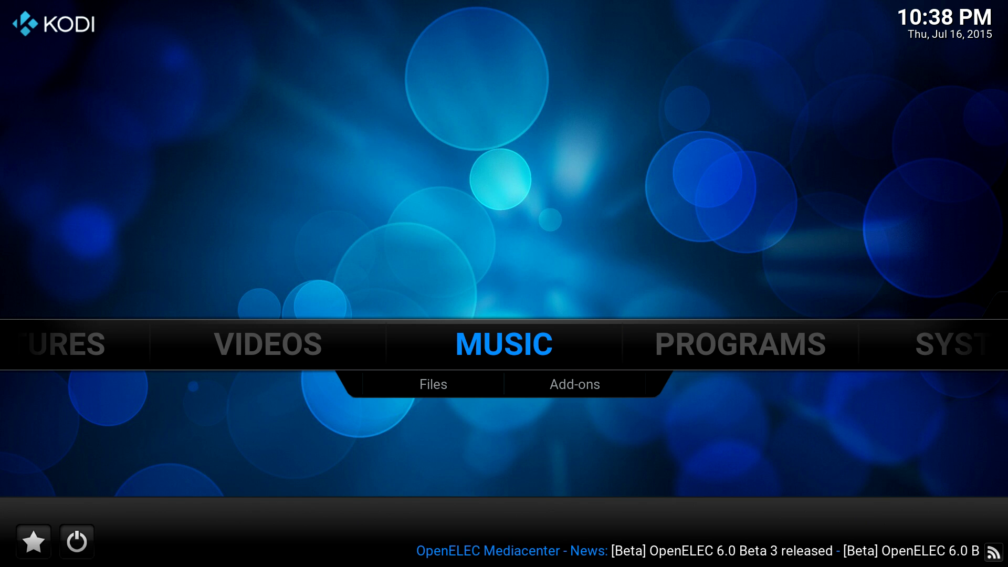
Open the system's file manager and start adding a new file source.
key("Right")
key("Right")
key("Right")
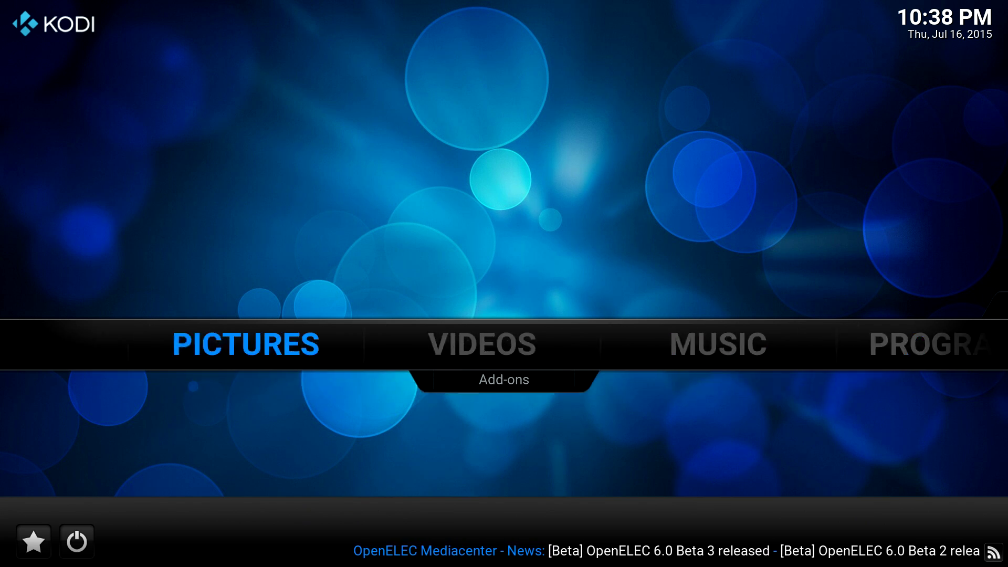
key("Left")
key("Down")
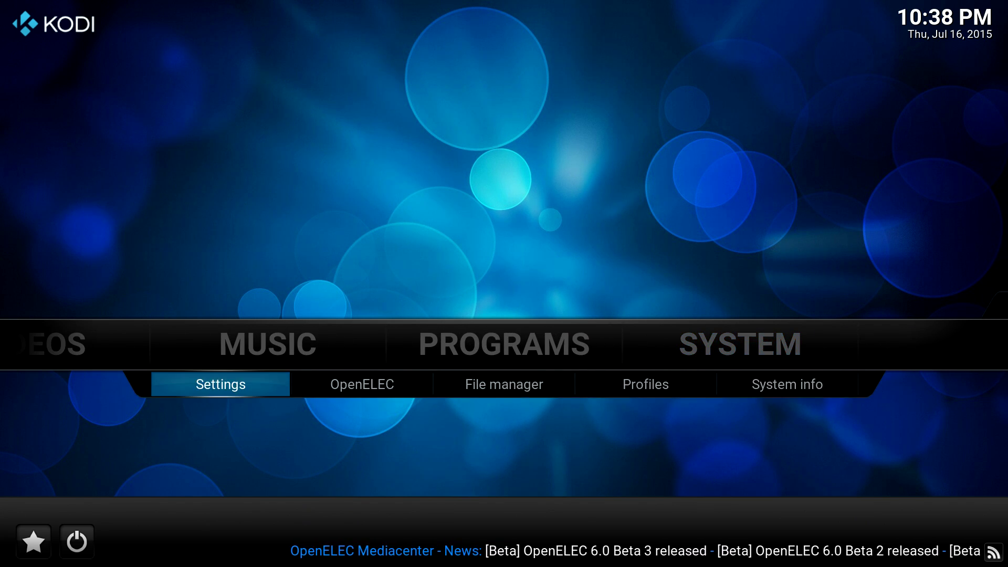
key("Right")
key("Right")
key("Return")
key("Down")
key("Down")
key("Down")
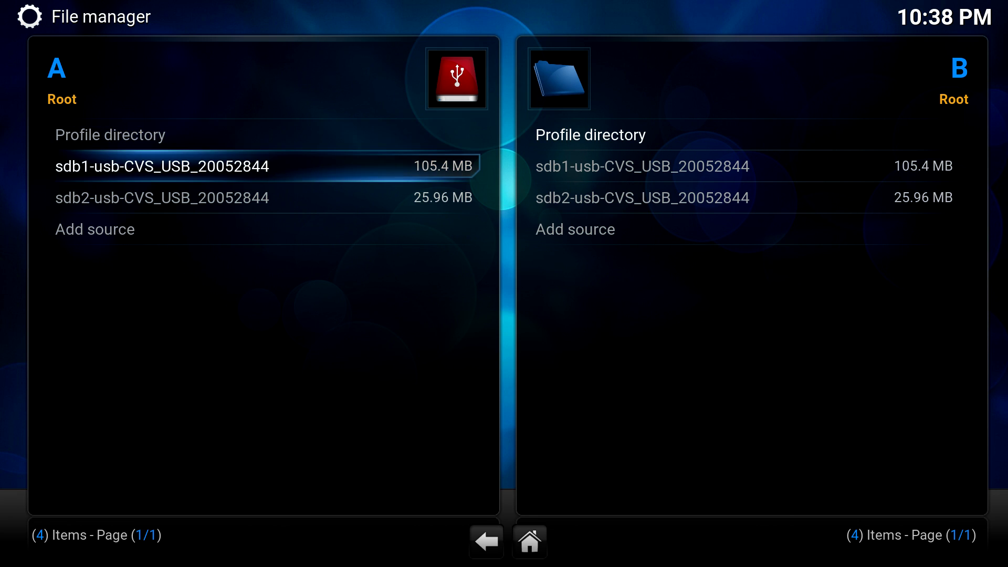
key("Return")
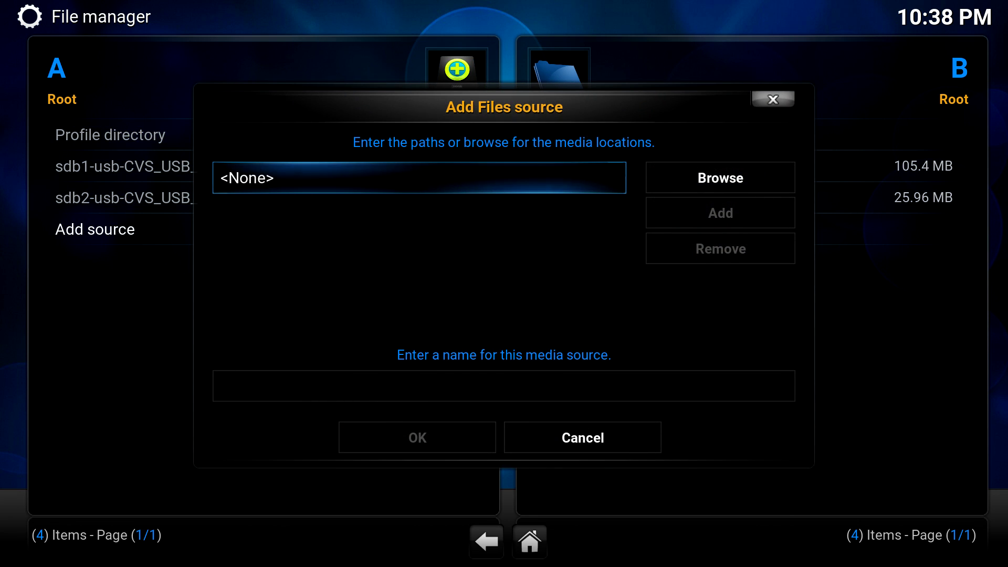
key("Return")
type("http")
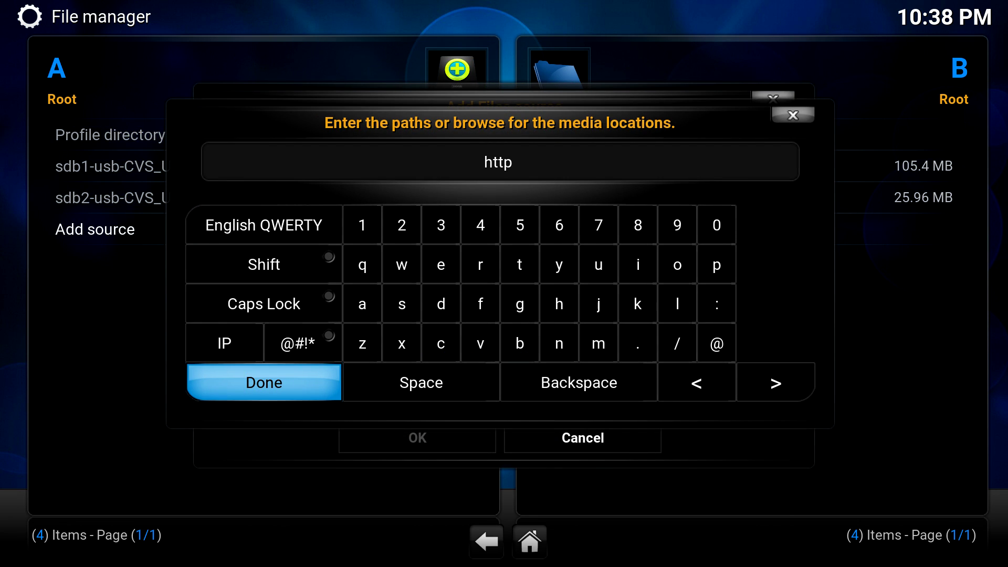
type("://fusion")
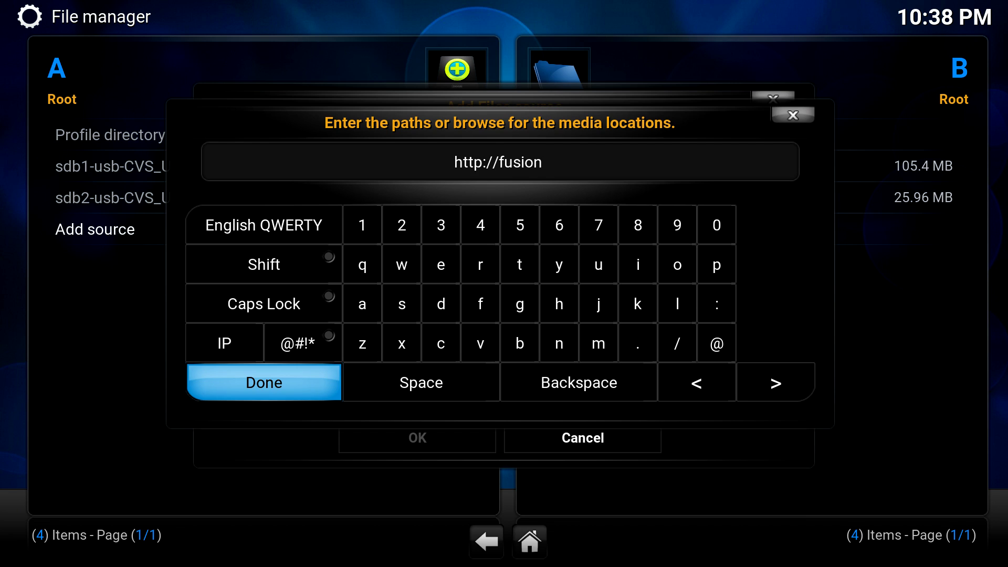
type(".bxm")
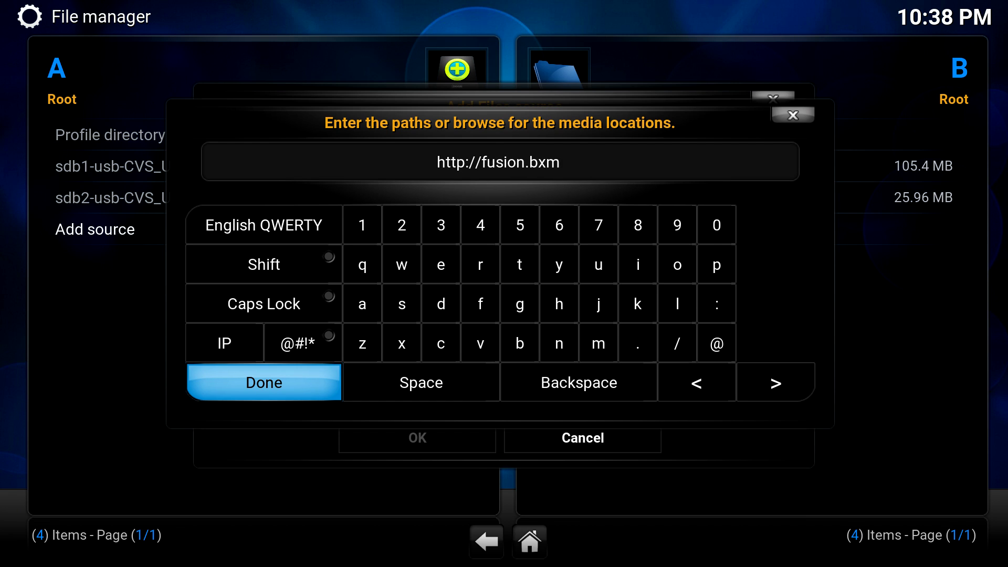
type("chub.com")
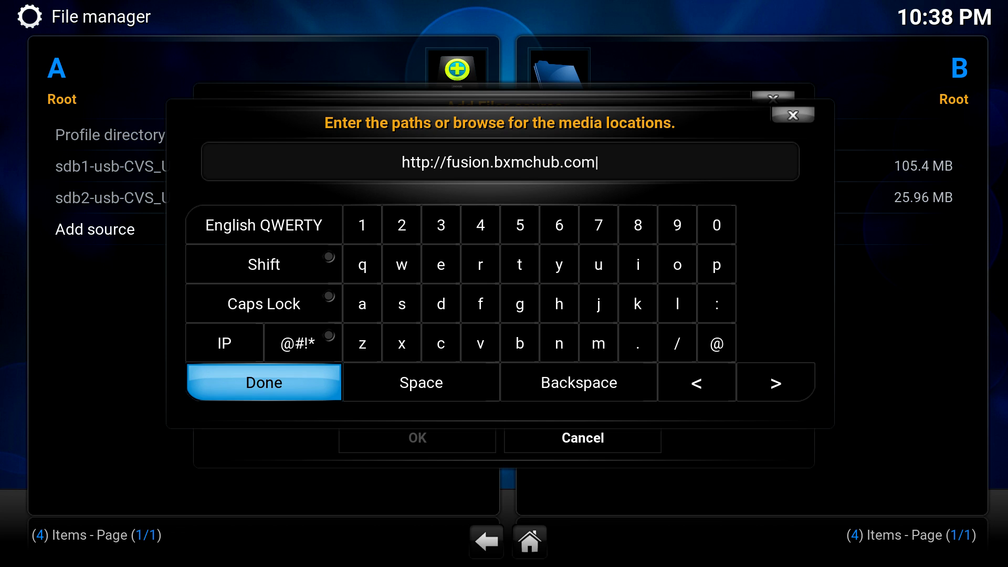
key("BackSpace")
key("BackSpace")
key("BackSpace")
key("BackSpace")
key("BackSpace")
key("BackSpace")
key("BackSpace")
key("BackSpace")
key("BackSpace")
key("BackSpace")
key("BackSpace")
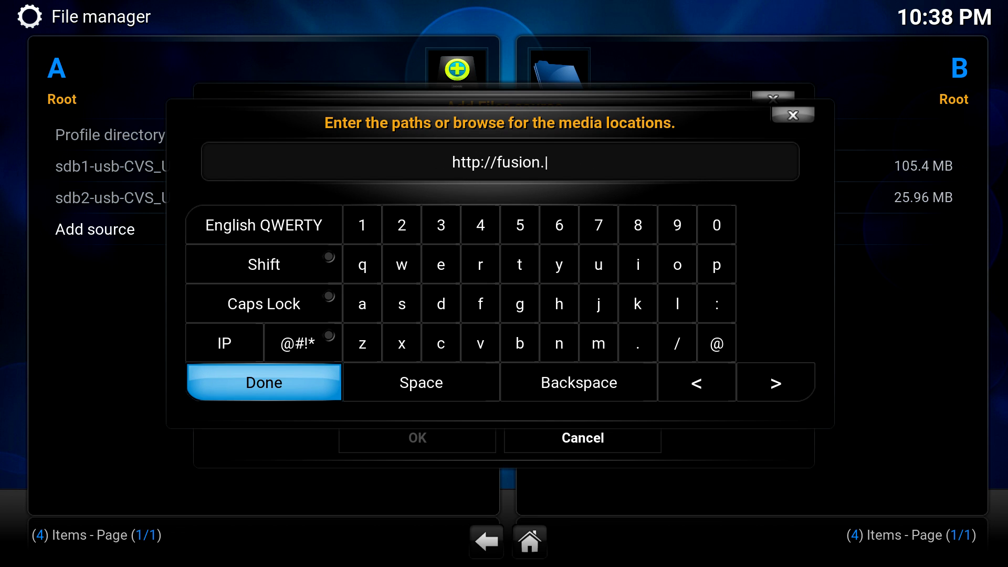
type("xbmch")
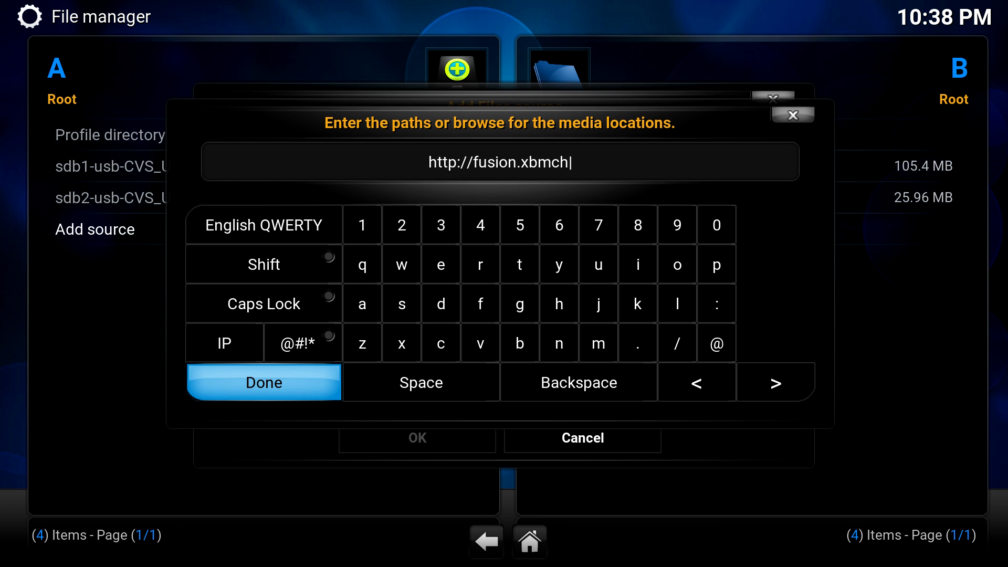
type("ub.com/")
key("Return")
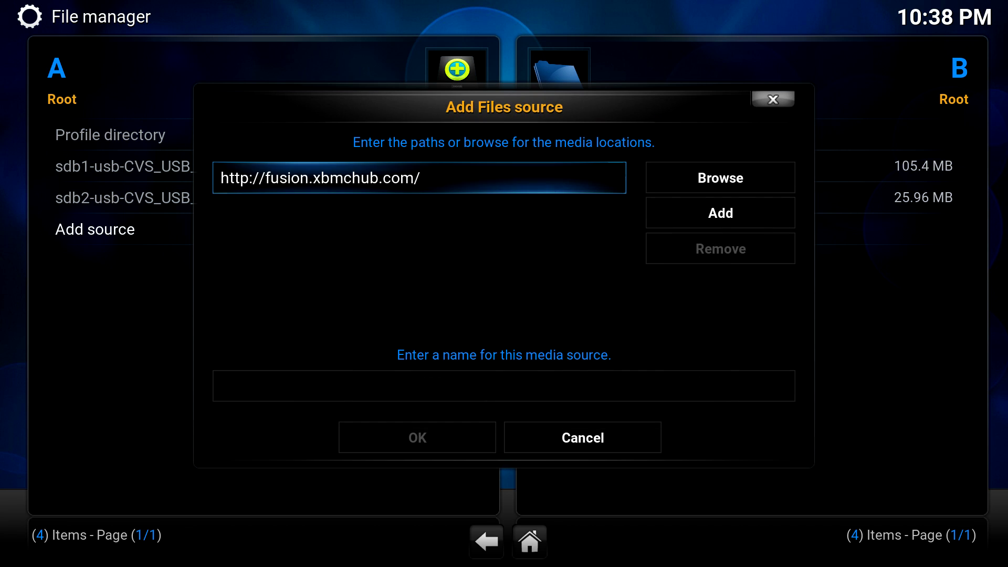
Name the media source fusion, save it and leave the file manager.
key("Down")
key("Return")
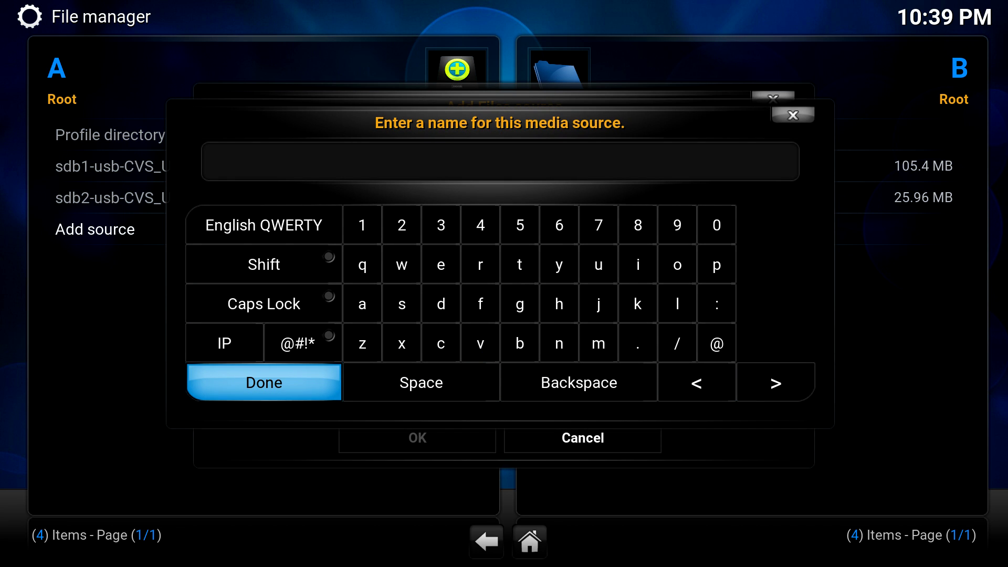
type("fusion")
key("Return")
key("Down")
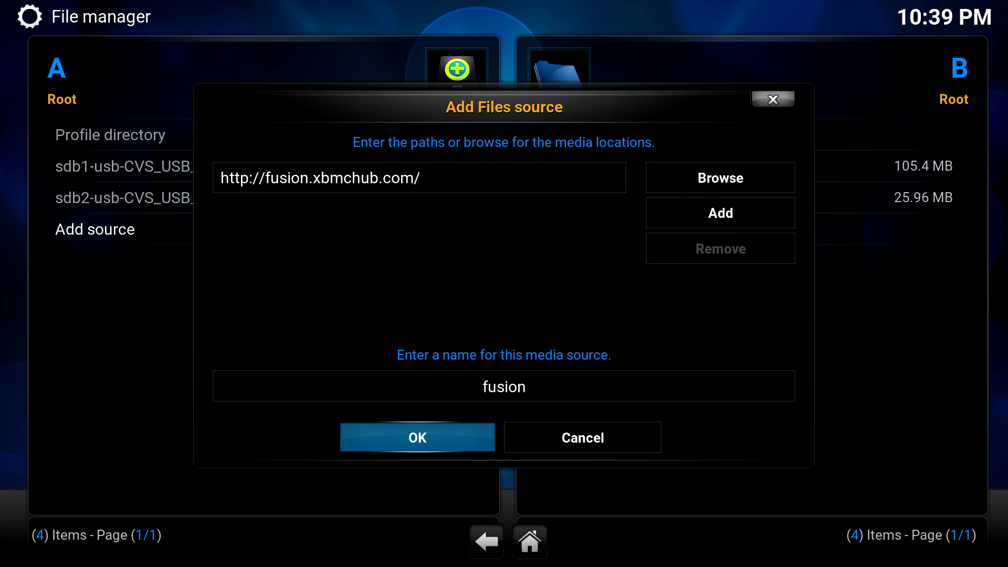
key("Return")
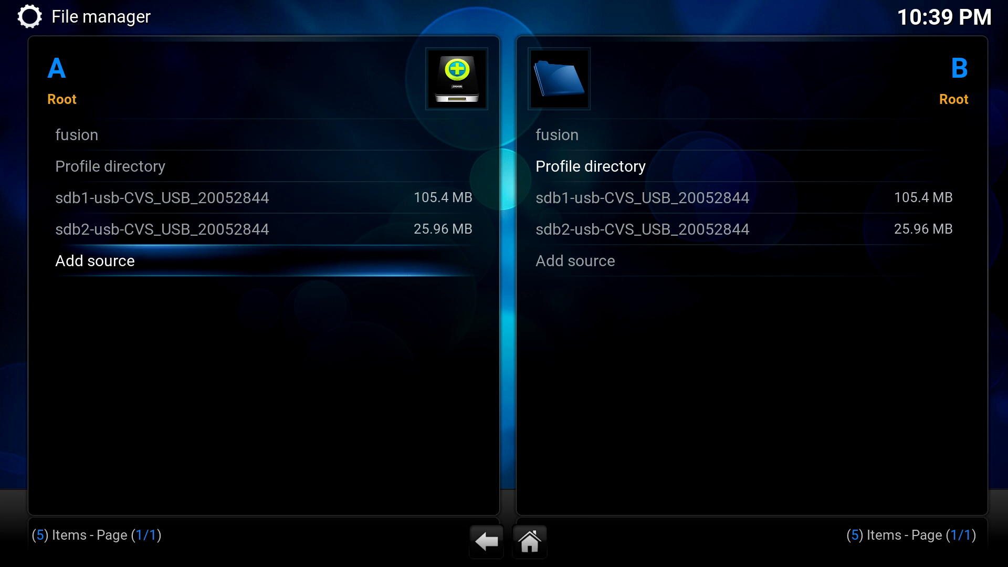
key("Escape")
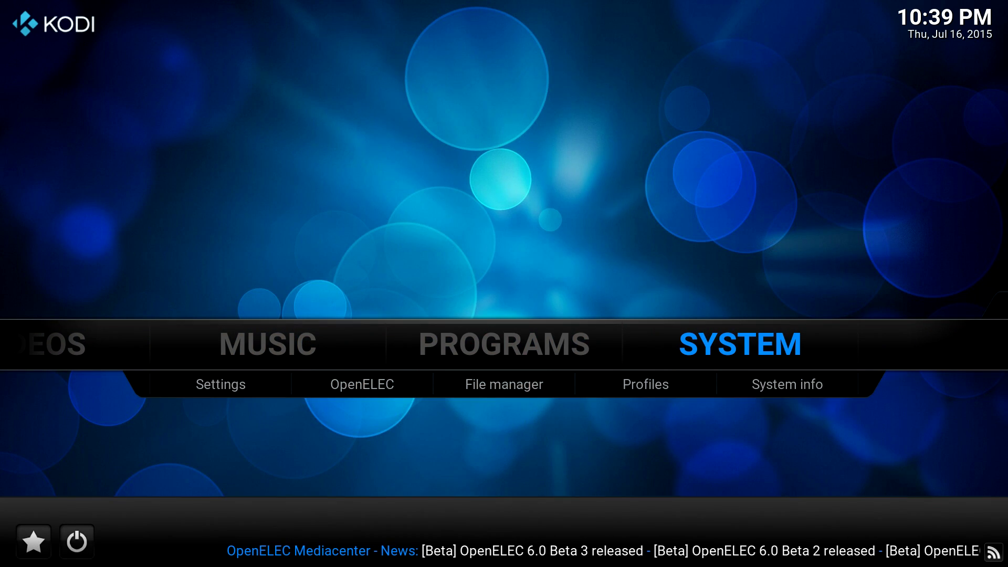
Open the add-ons section of the system settings and dismiss its first-run help.
key("Down")
key("Right")
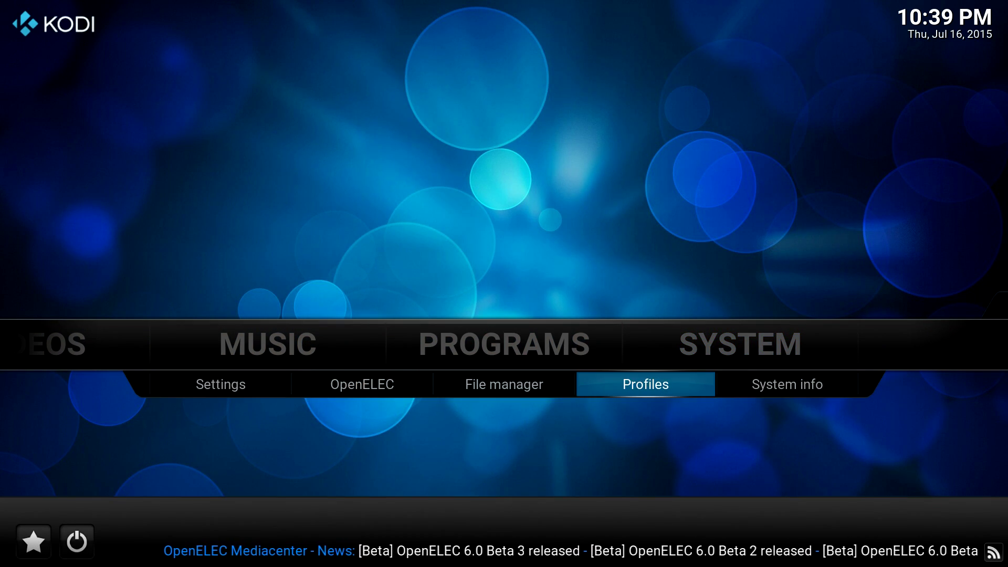
key("Left")
key("Left")
key("Left")
key("Return")
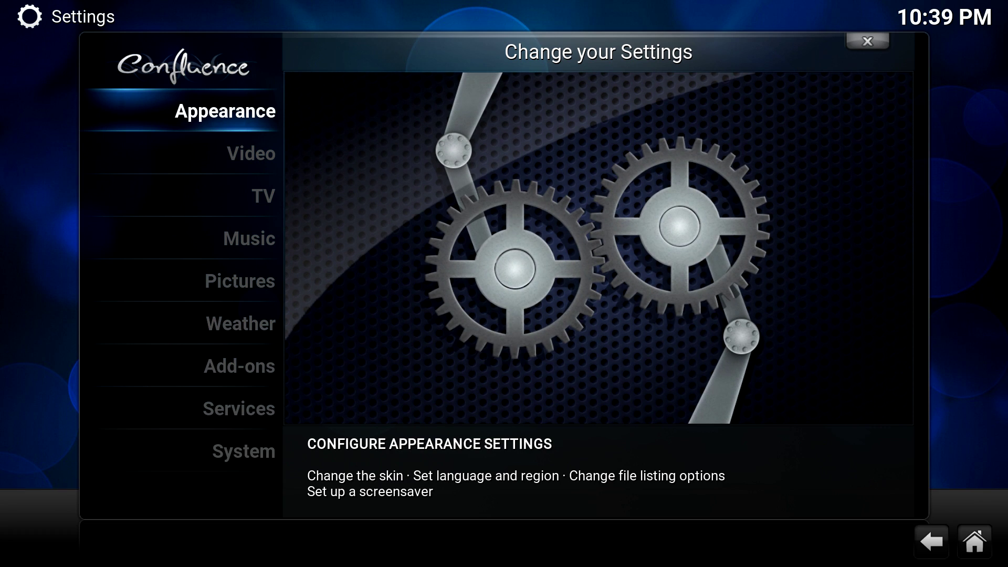
key("Up")
key("Up")
key("Up")
key("Return")
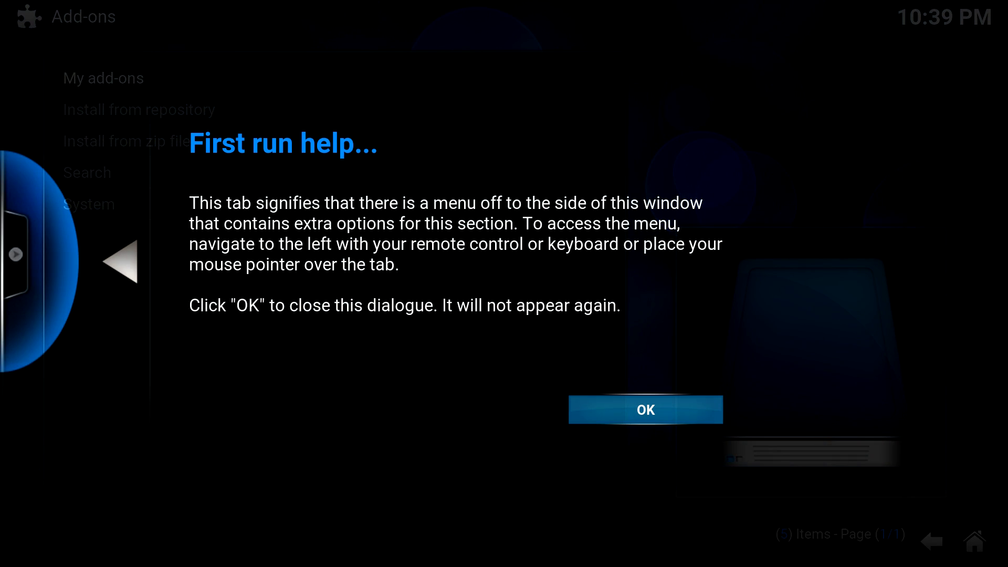
key("Return")
Install plugin.video.hubwizard-1.1.9.zip as a zip-file add-on from the start-here folder of the fusion source.
key("Down")
key("Down")
key("Return")
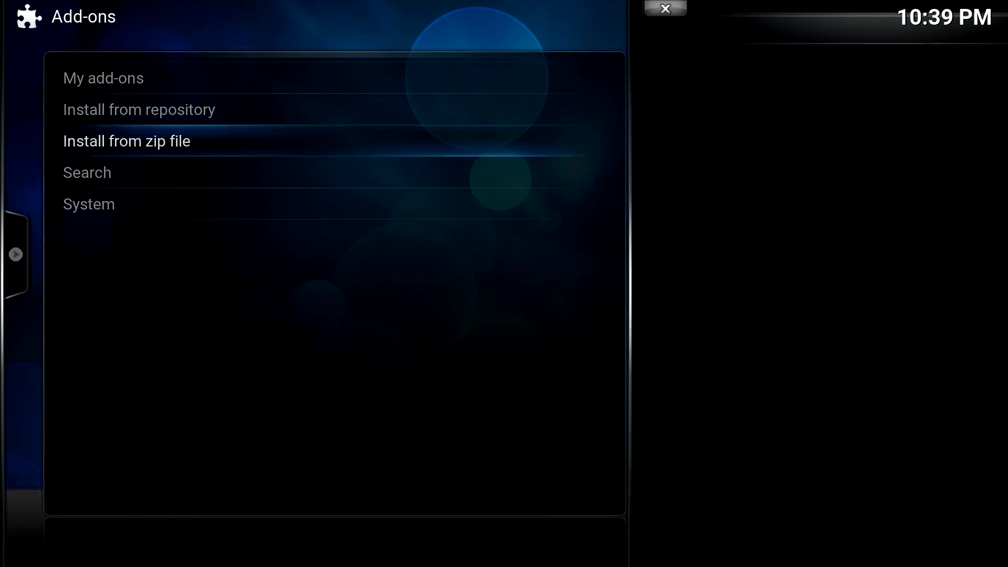
key("Down")
key("Return")
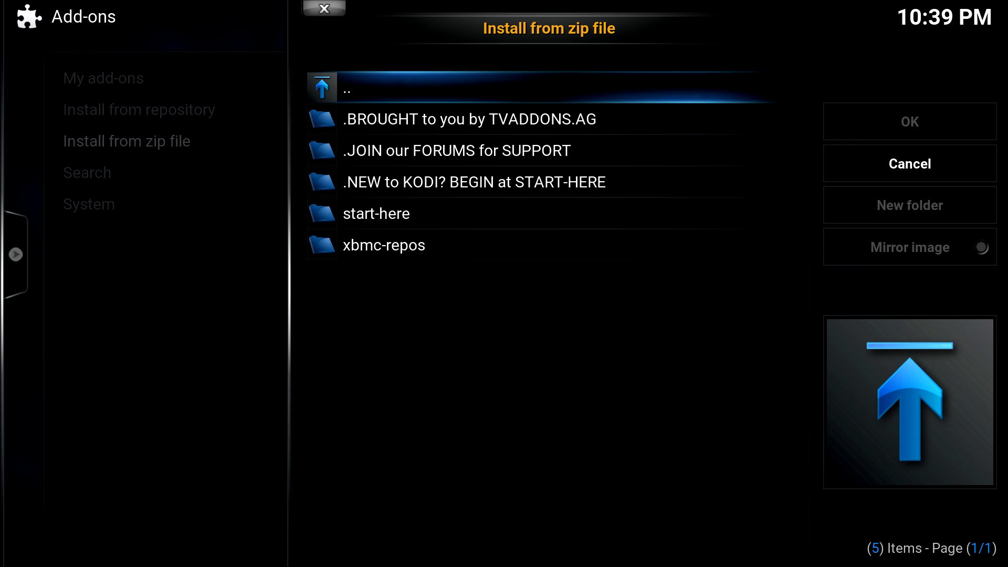
key("Up")
key("Up")
key("Return")
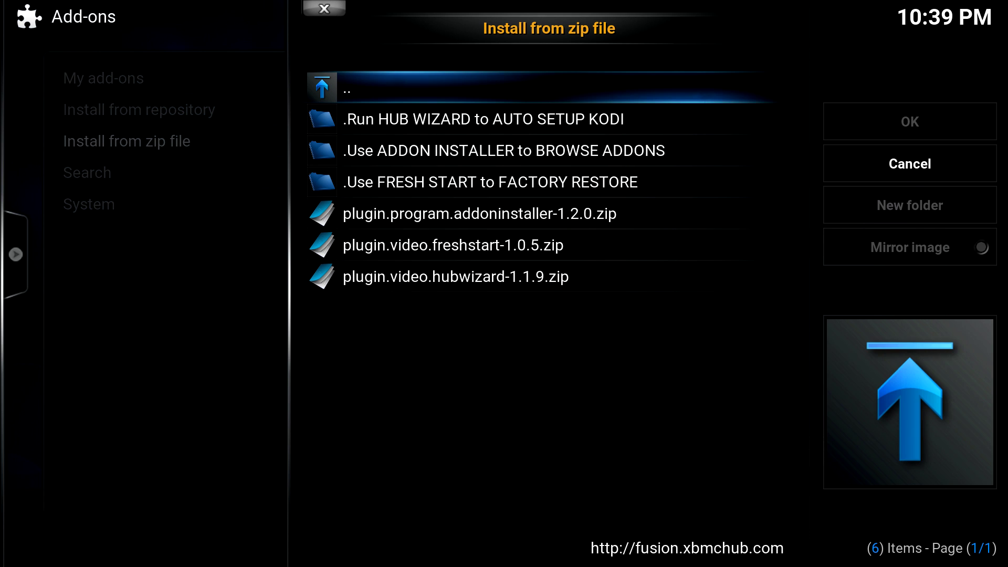
key("Up")
key("Return")
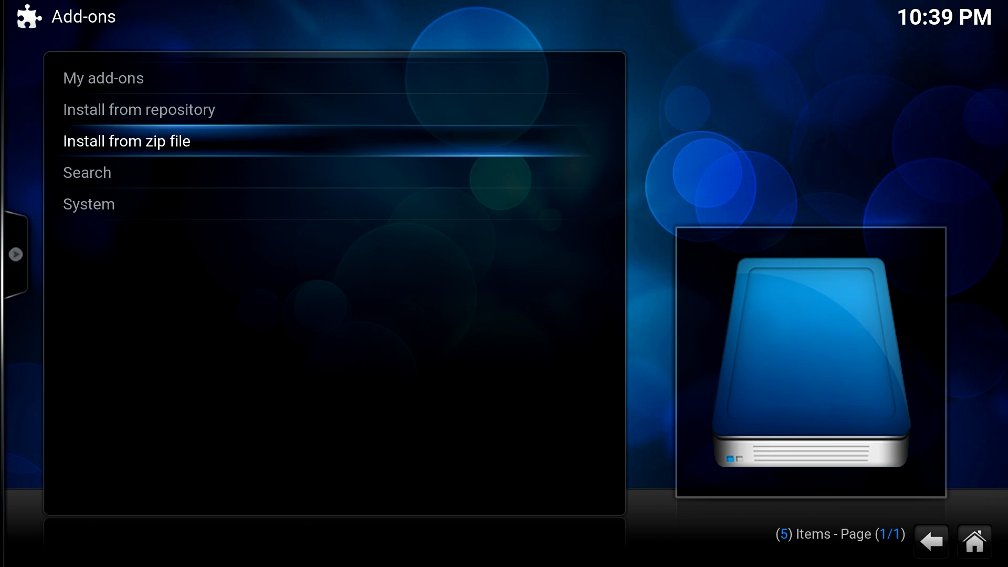
Leave the add-on settings, return to the home screen and open Config Wizard from the programs section.
key("BackSpace")
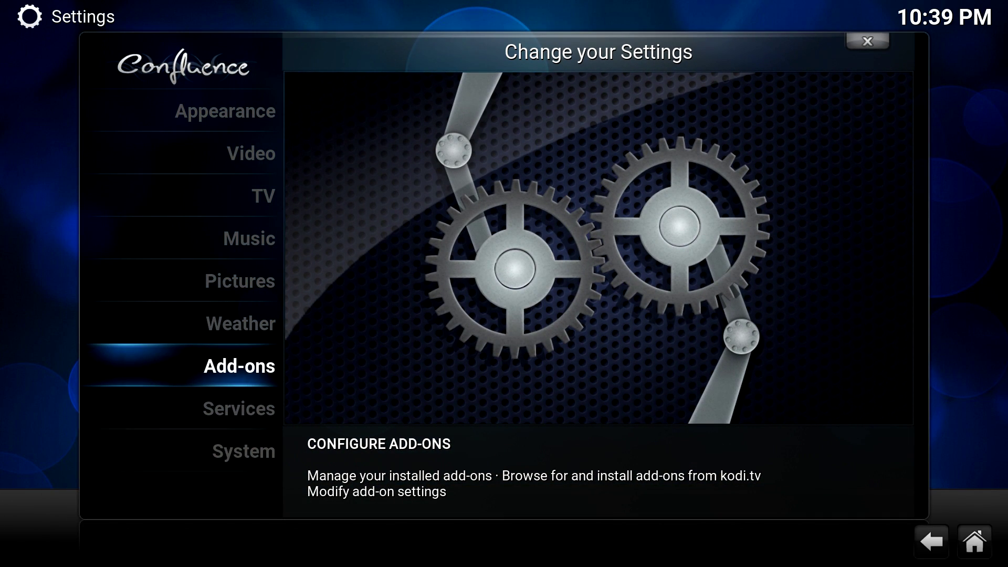
key("Up")
key("BackSpace")
key("Left")
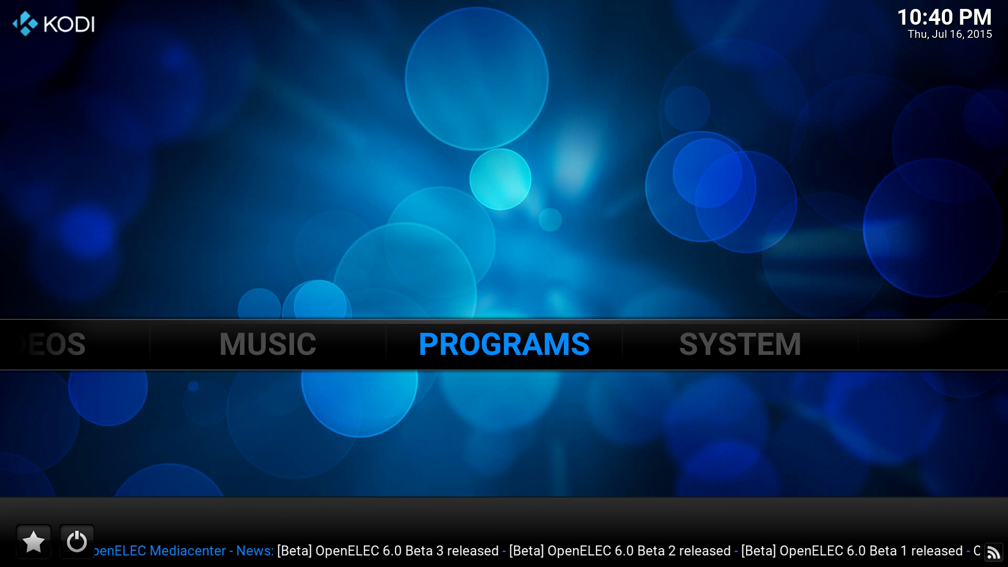
key("Return")
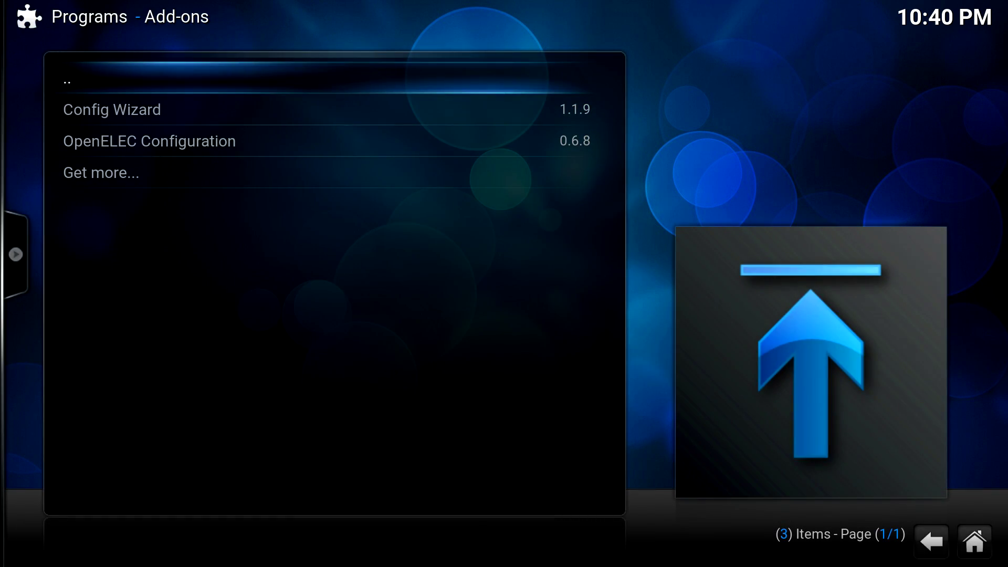
key("Down")
key("Return")
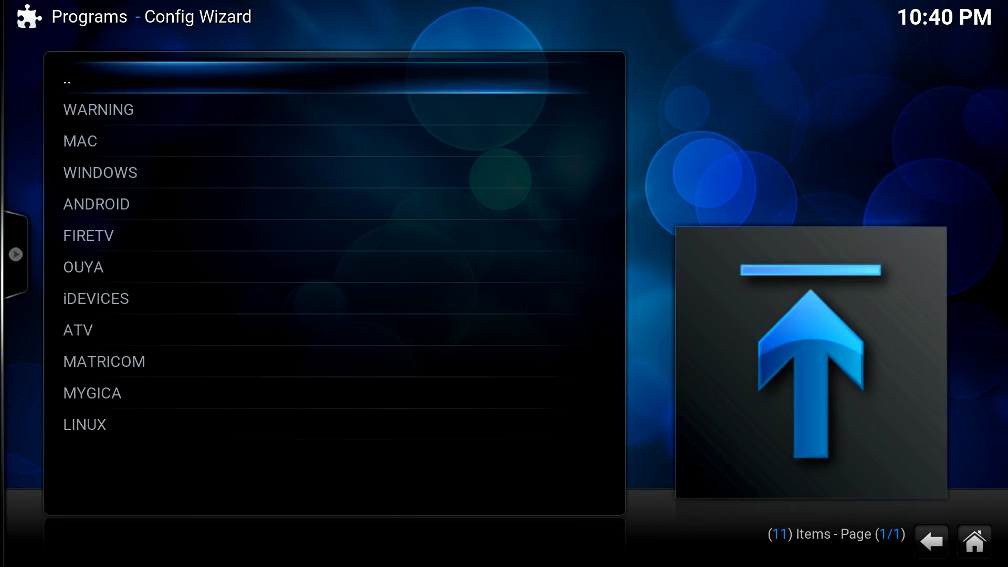
Choose the LINUX configuration from the Config Wizard's platform choices and confirm applying it.
key("Right")
key("Right")
key("Right")
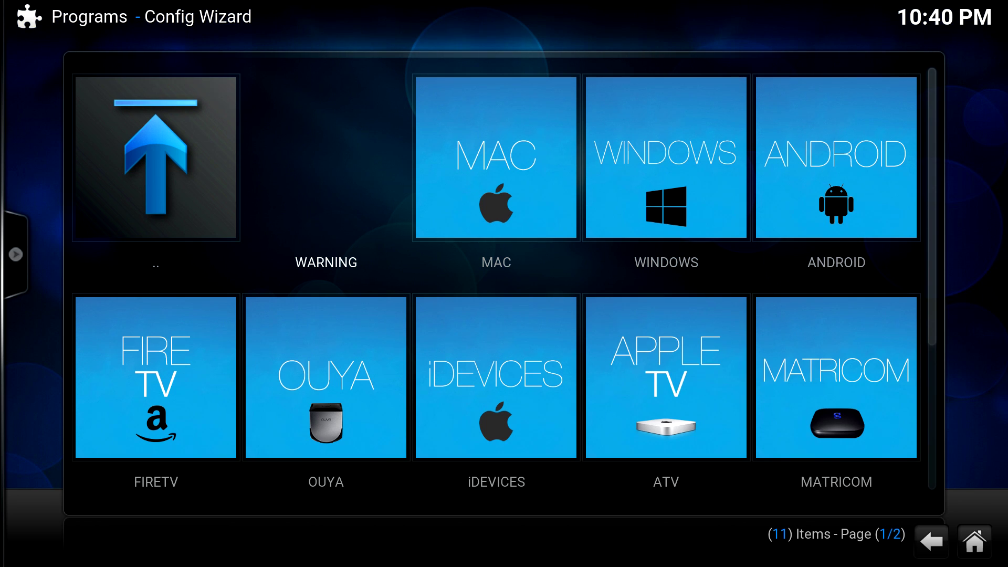
key("Down")
key("Left")
key("Left")
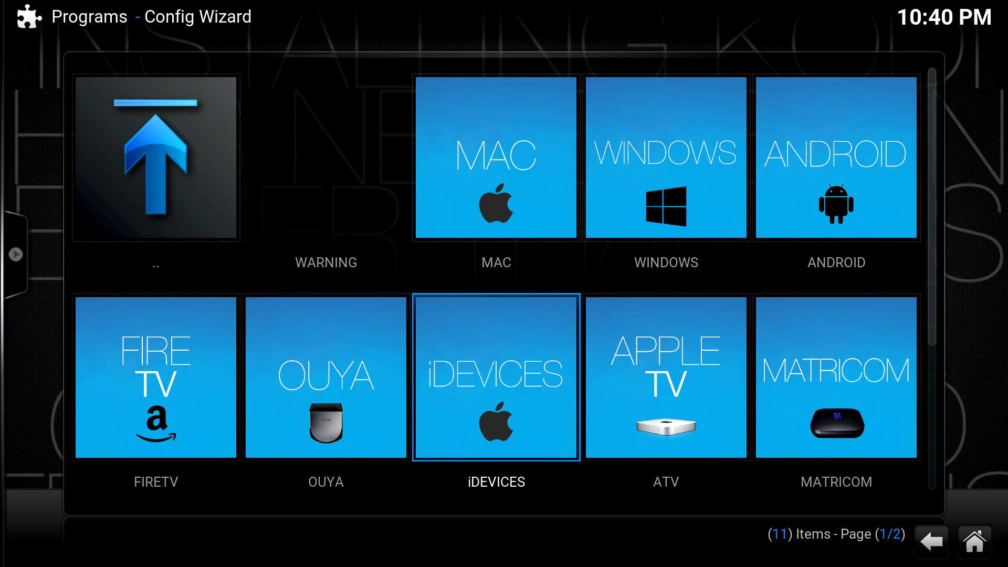
key("Right")
key("Right")
key("Right")
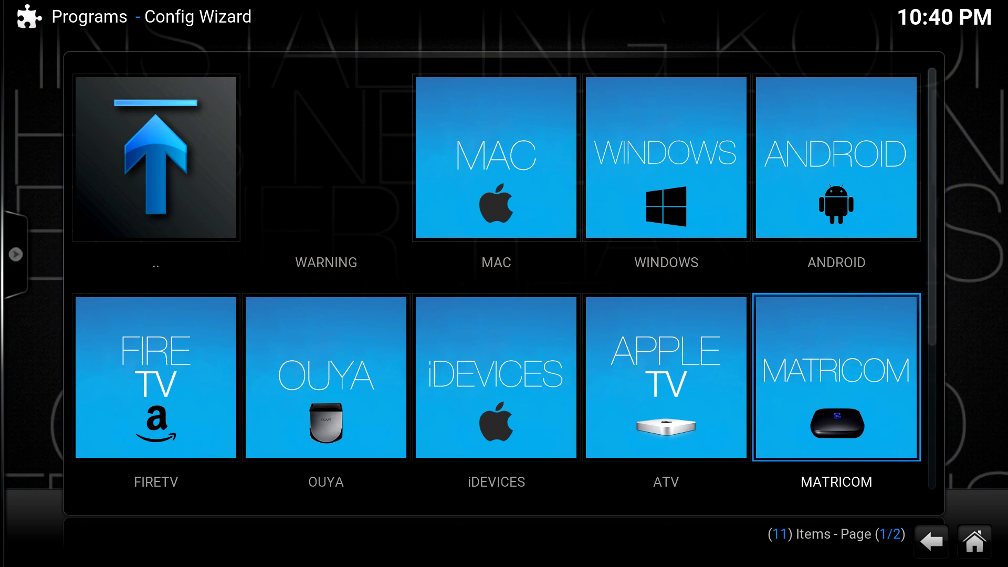
key("Up")
key("Up")
key("Down")
key("Down")
key("Down")
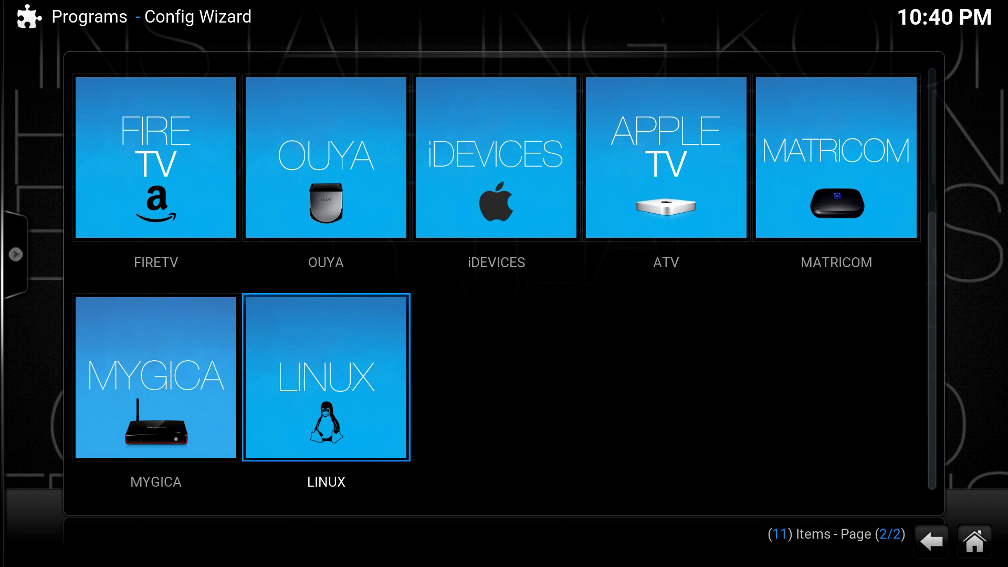
key("Return")
key("Left")
key("Return")
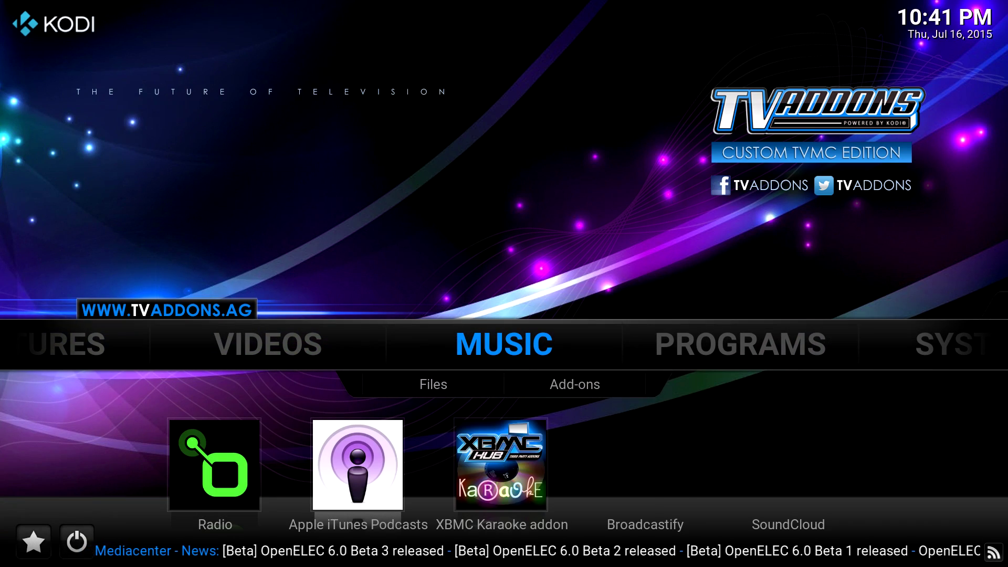
Open the Genesis add-on from the home screen's video shortcuts and enter its movie categories.
key("Left")
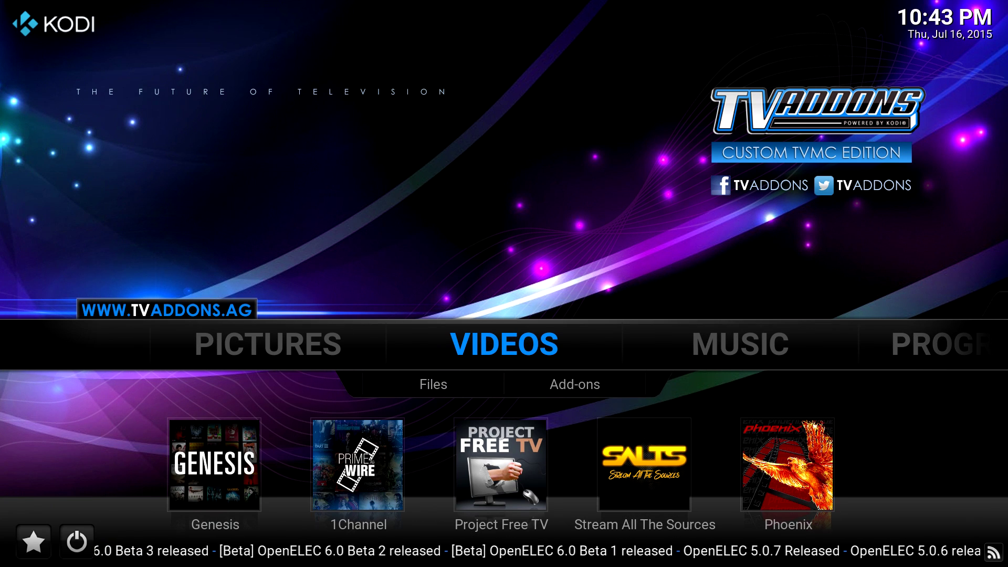
key("Down")
key("Down")
key("Return")
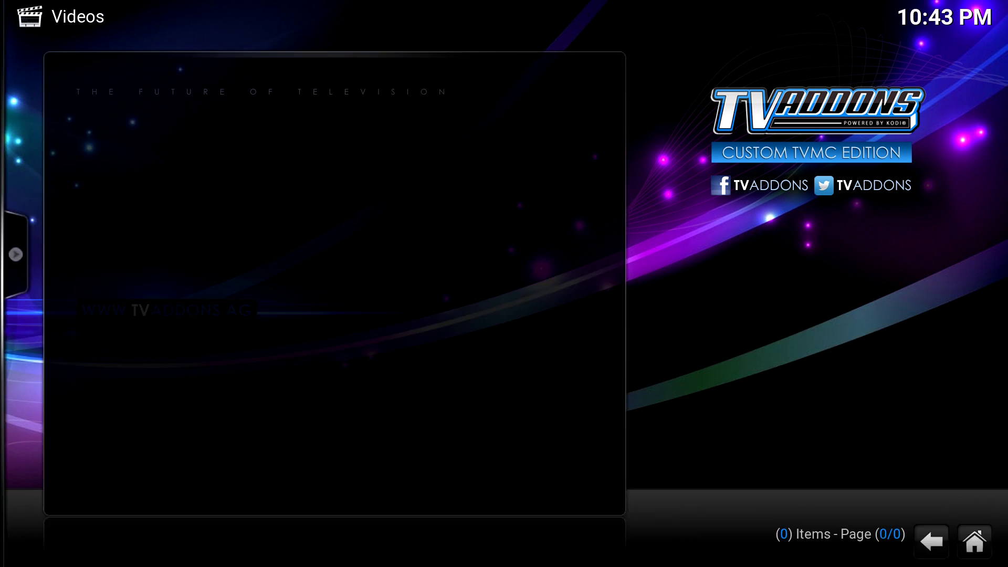
key("Return")
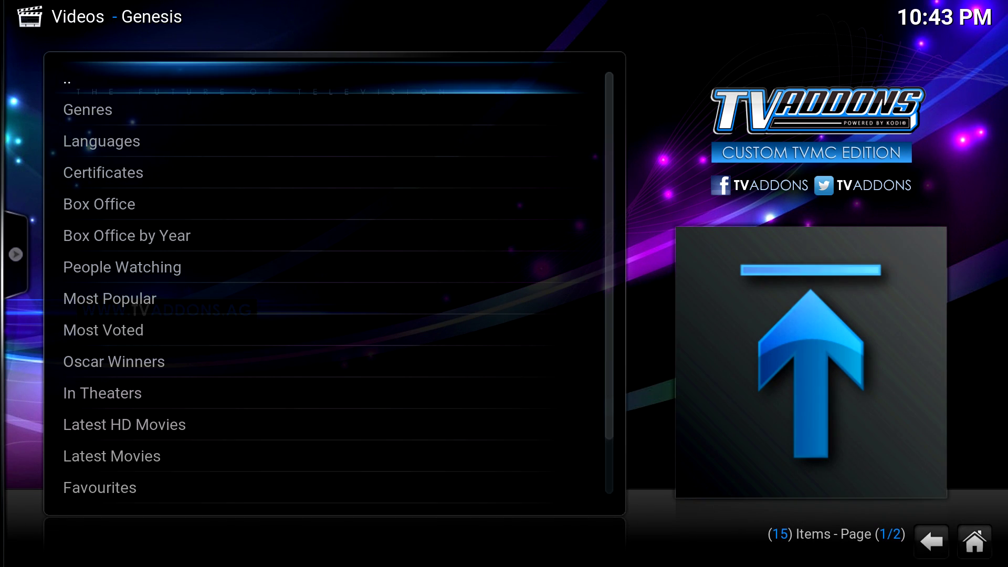
Open the Most Popular movie list in Genesis.
key("Down")
key("Down")
key("Down")
key("Down")
key("Down")
key("Down")
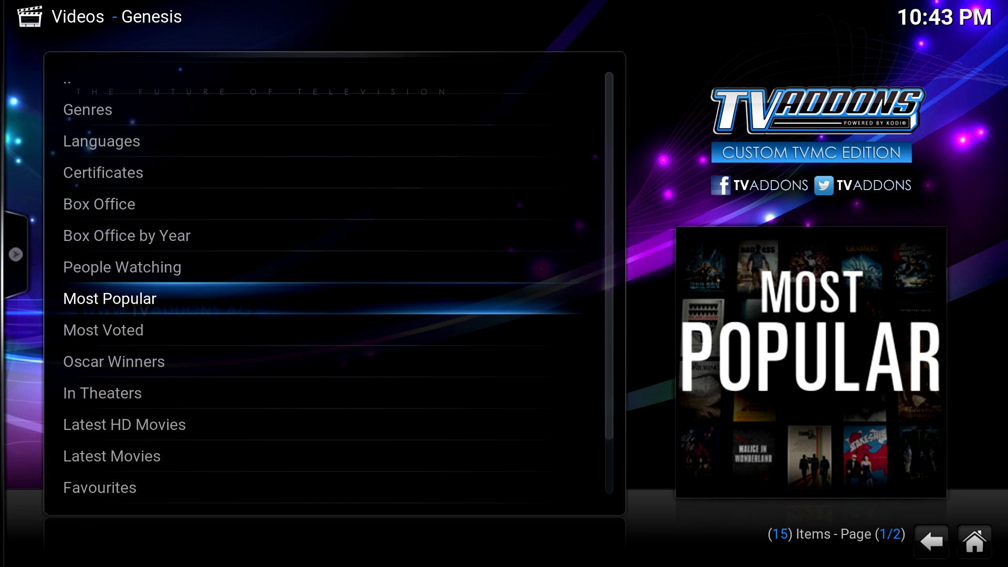
key("Return")
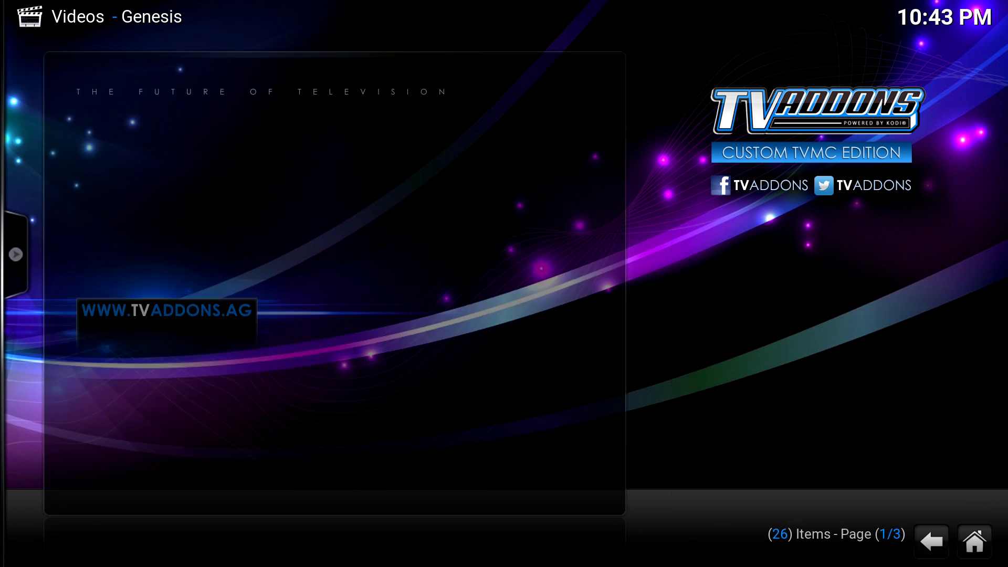
Select Ex Machina (2015) among the most popular movies and start it.
key("Right")
key("Right")
key("Right")
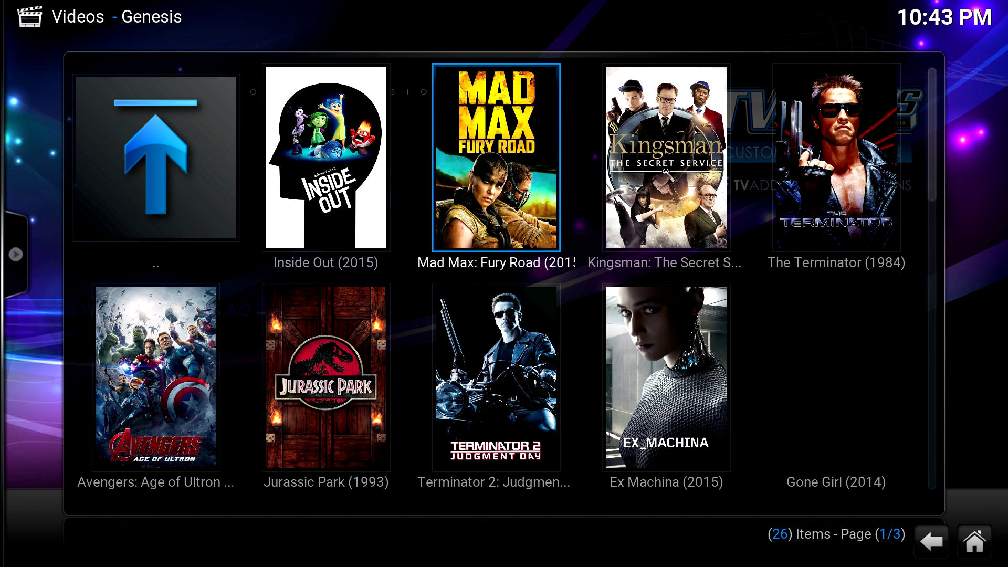
key("Down")
key("Up")
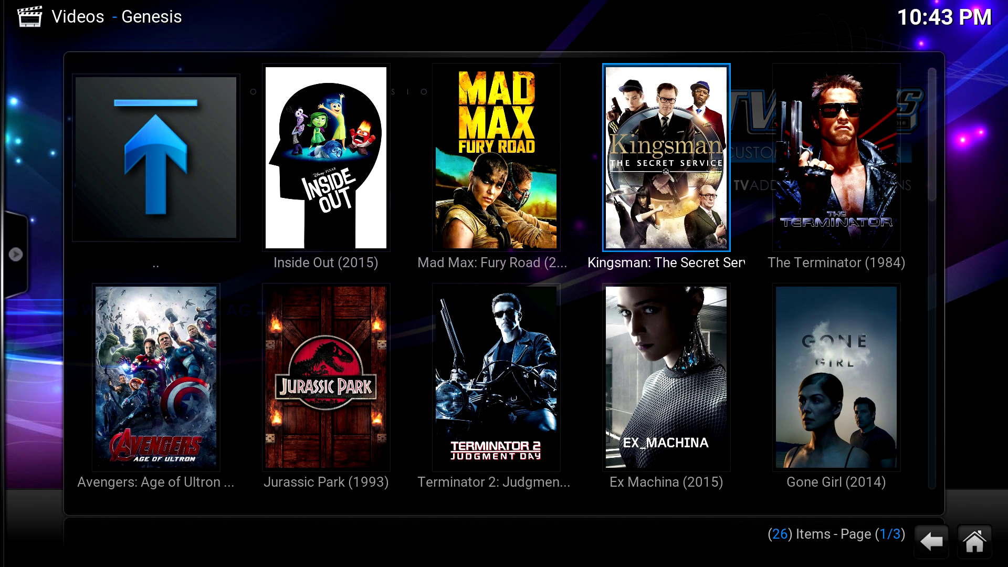
key("Down")
key("Return")
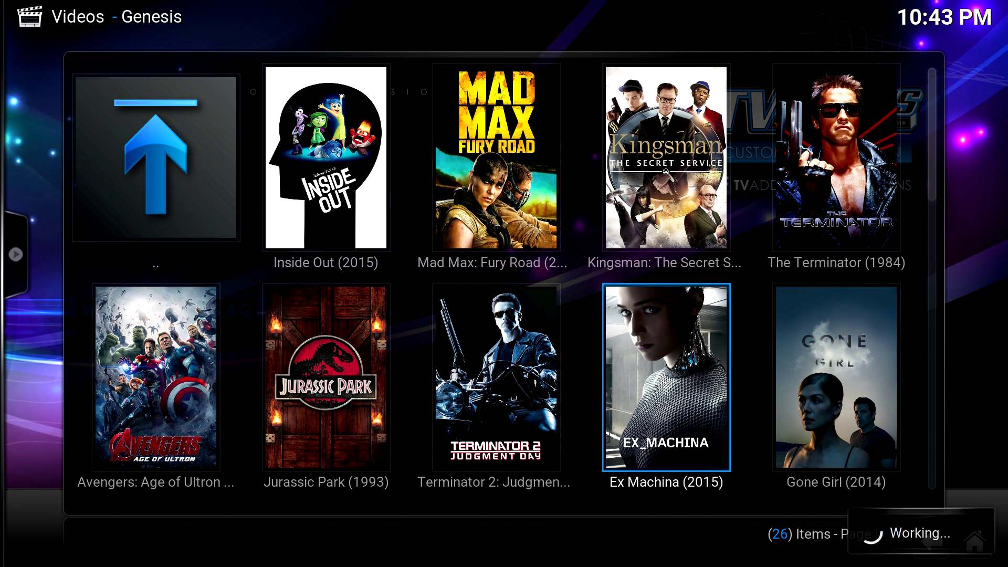